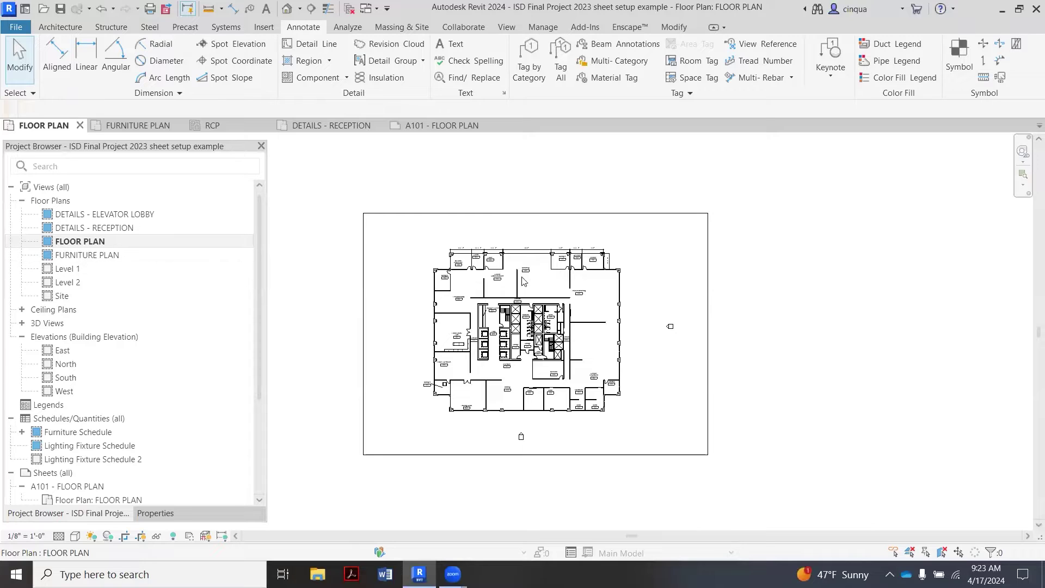
Extend the floor plan's crop region leftward for extra margin, then deselect it.
{"action": "scroll", "coordinate": [520, 275], "scroll_direction": "up", "scroll_amount": 2}
{"action": "scroll", "coordinate": [461, 248], "scroll_direction": "up", "scroll_amount": 2}
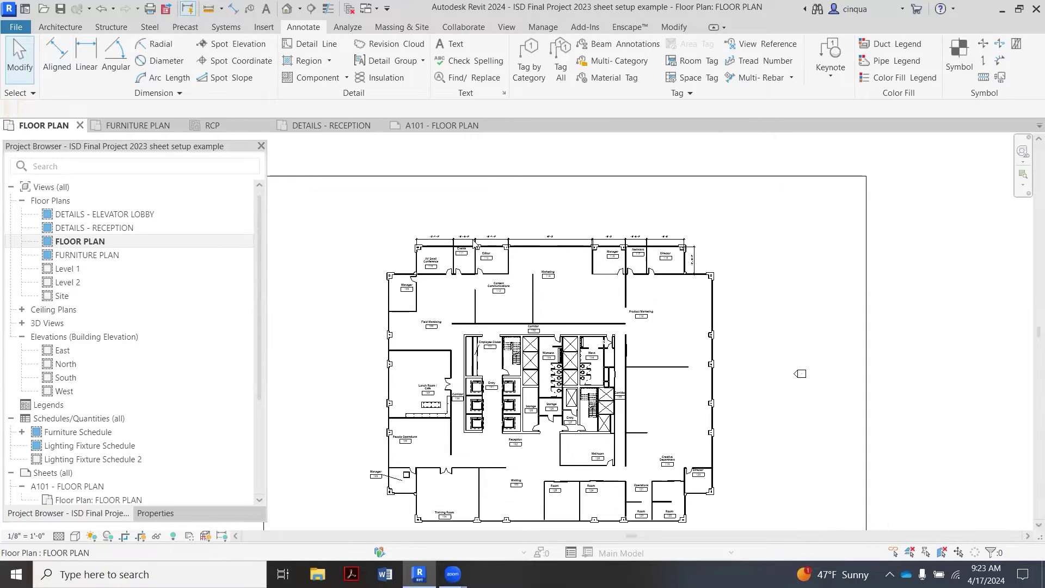
{"action": "scroll", "coordinate": [462, 249], "scroll_direction": "down", "scroll_amount": 1}
{"action": "scroll", "coordinate": [615, 243], "scroll_direction": "down", "scroll_amount": 1}
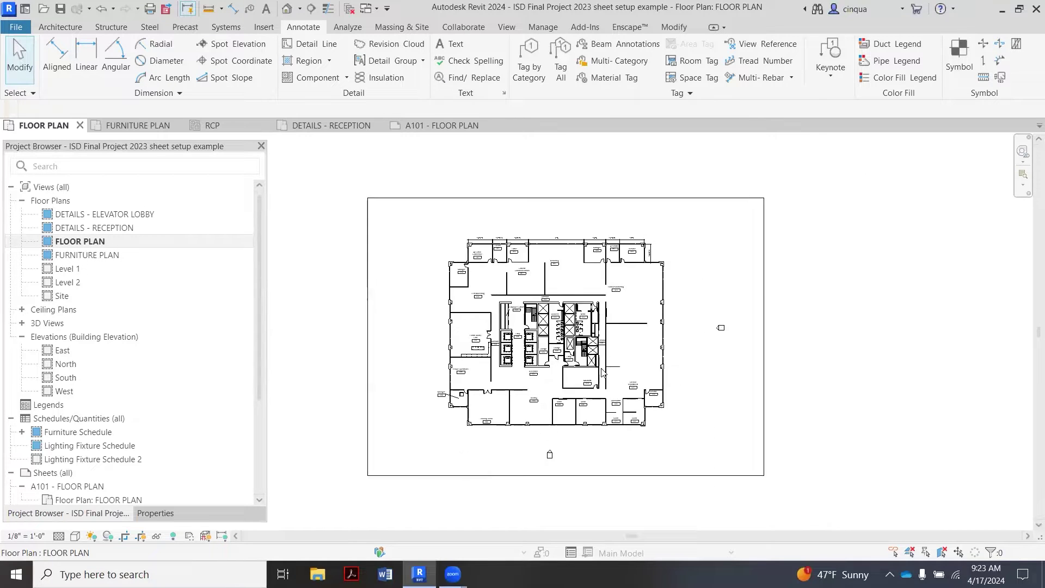
{"action": "scroll", "coordinate": [516, 261], "scroll_direction": "up", "scroll_amount": 1}
{"action": "scroll", "coordinate": [424, 277], "scroll_direction": "down", "scroll_amount": 1}
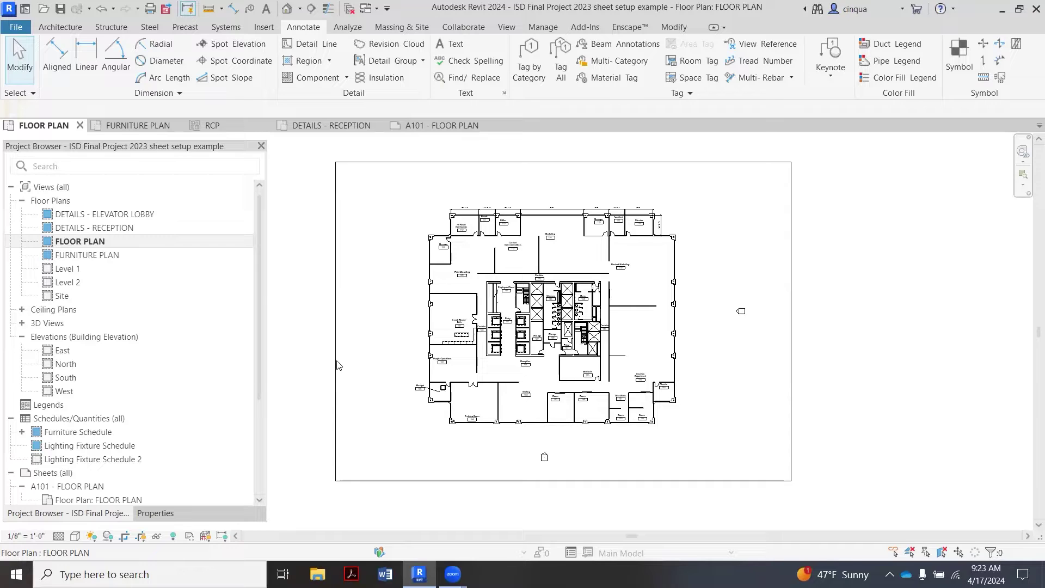
{"action": "left_click", "coordinate": [334, 342]}
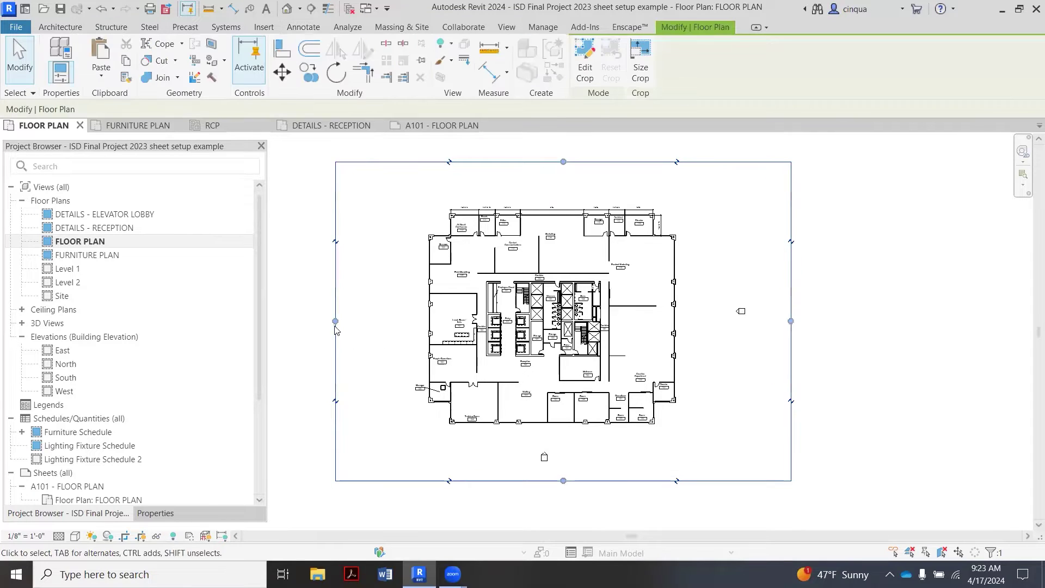
{"action": "left_click_drag", "start_coordinate": [335, 321], "coordinate": [291, 321]}
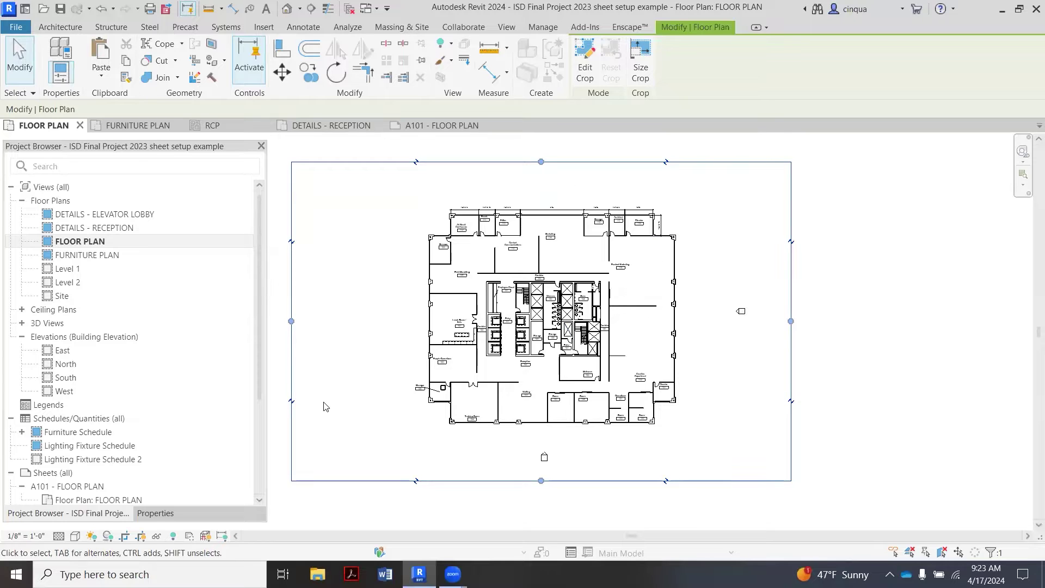
{"action": "scroll", "coordinate": [743, 321], "scroll_direction": "up", "scroll_amount": 2}
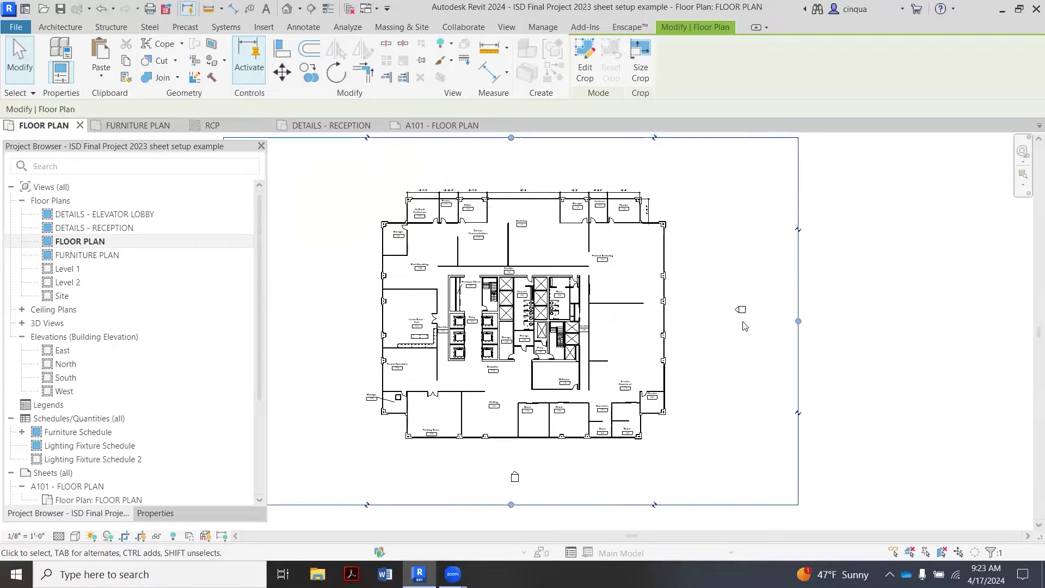
{"action": "scroll", "coordinate": [745, 320], "scroll_direction": "up", "scroll_amount": 1}
{"action": "key", "text": "Escape"}
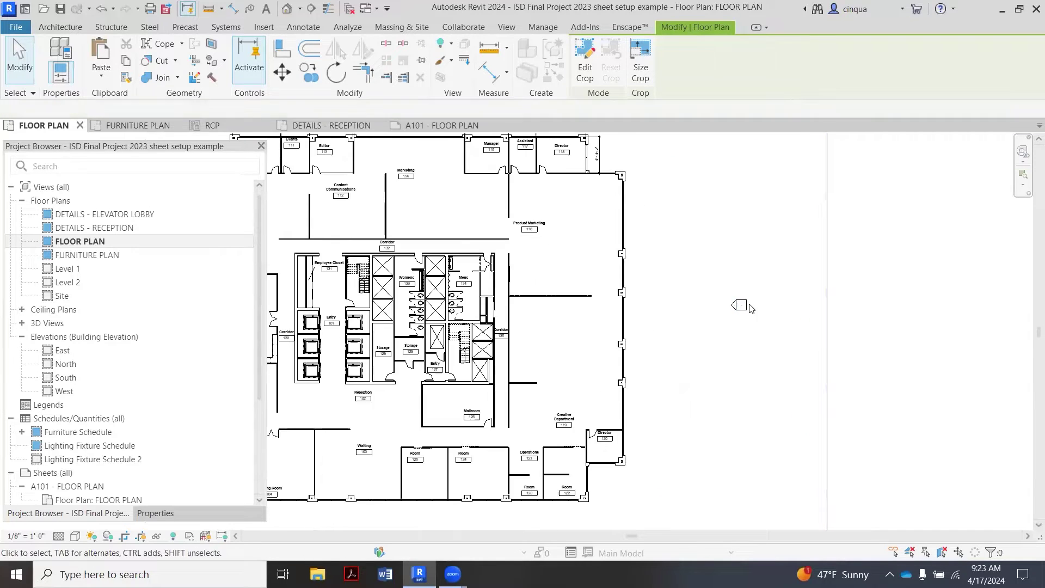
Hide the whole elevation marker category in this view, starting from the East marker.
{"action": "left_click", "coordinate": [736, 309]}
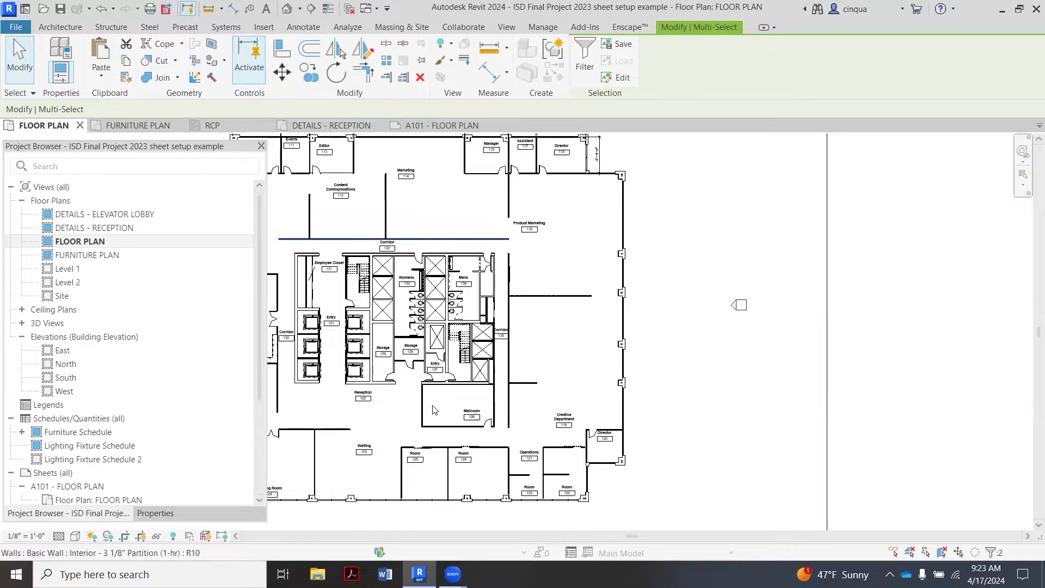
{"action": "right_click", "coordinate": [740, 310]}
{"action": "mouse_move", "coordinate": [784, 320]}
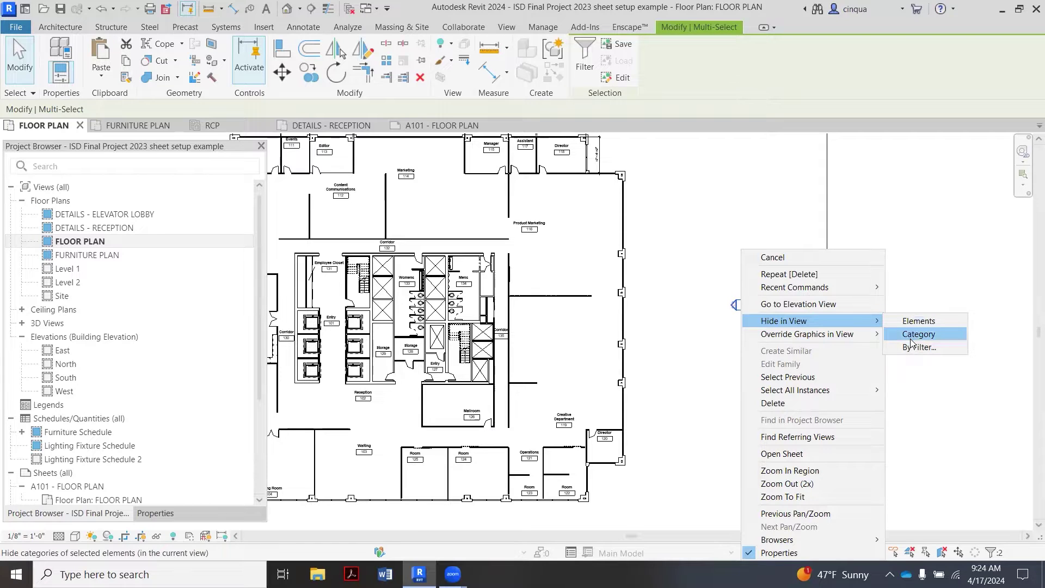
{"action": "left_click", "coordinate": [911, 341]}
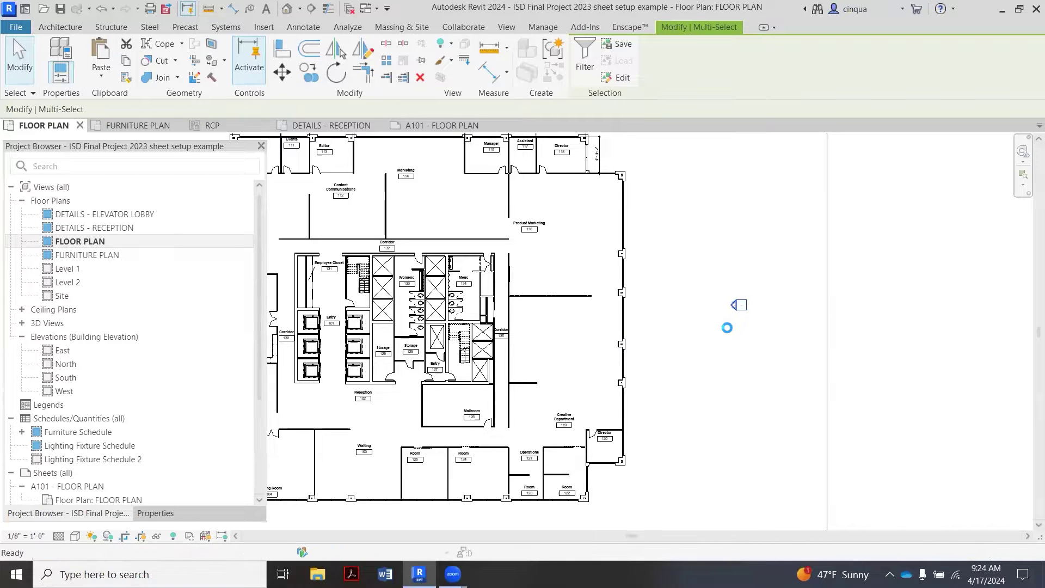
{"action": "scroll", "coordinate": [729, 332], "scroll_direction": "down", "scroll_amount": 3}
Clear the selection and start the Annotate Symbol tool, opening Load Family.
{"action": "key", "text": "Escape"}
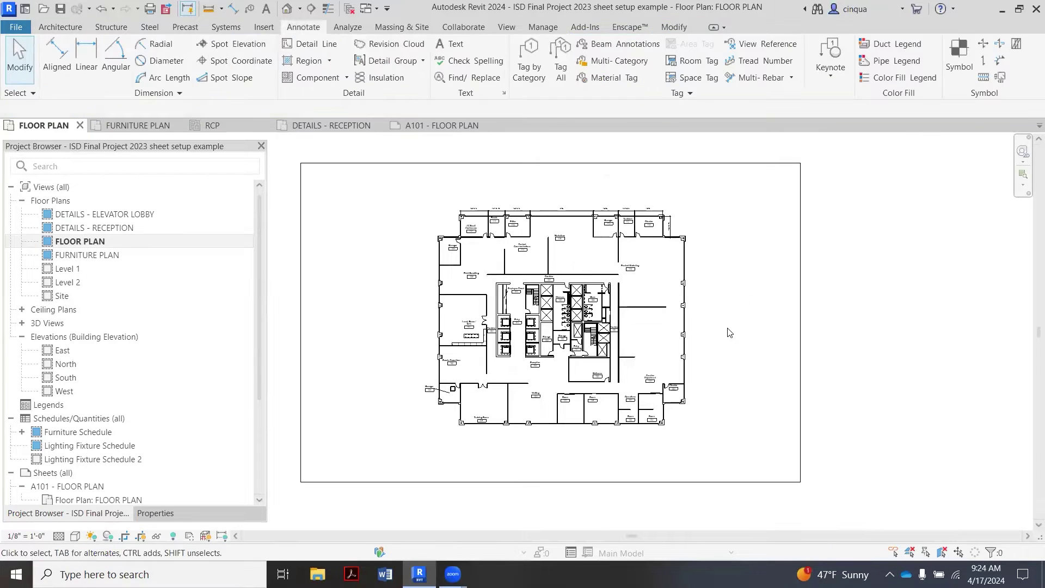
{"action": "middle_click_drag", "start_coordinate": [648, 429], "coordinate": [644, 415]}
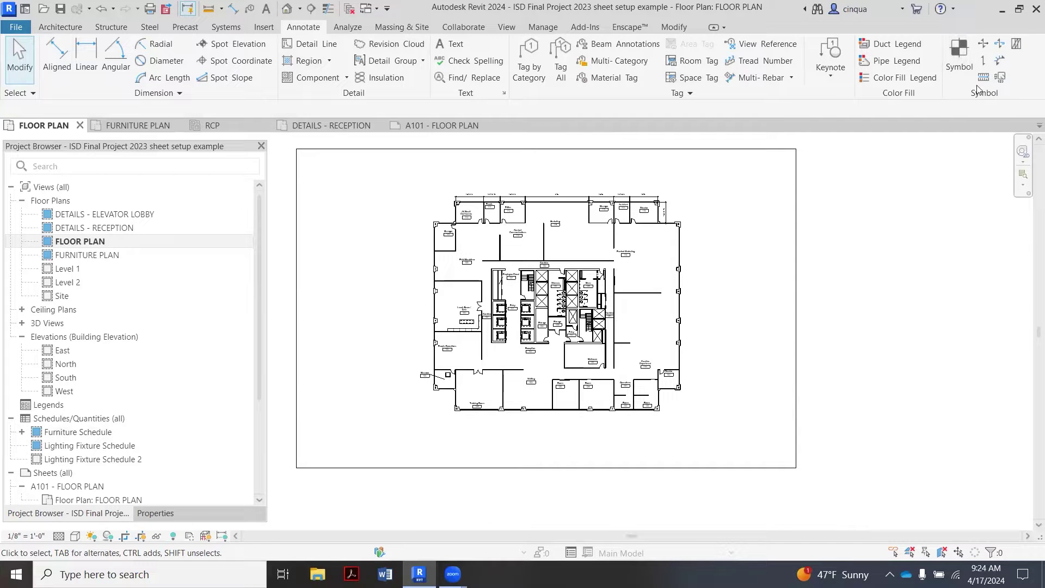
{"action": "left_click", "coordinate": [958, 53]}
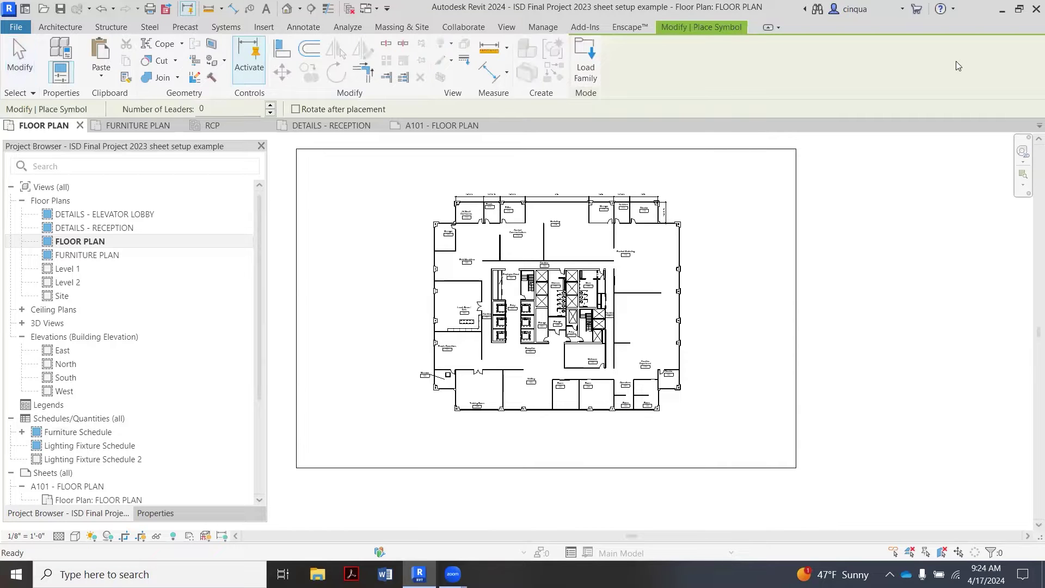
{"action": "left_click", "coordinate": [590, 73]}
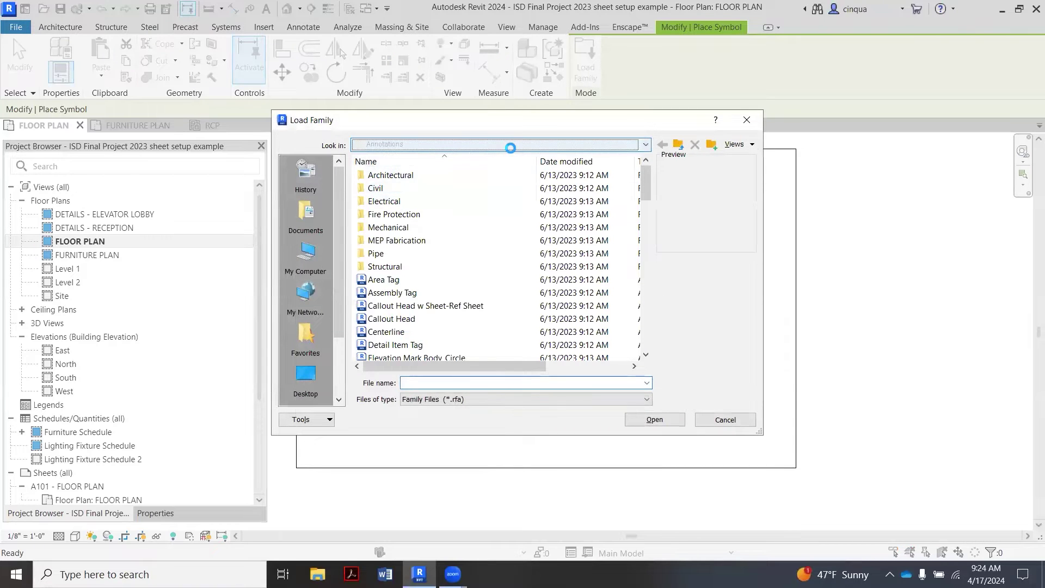
Load Graphic Scale1-8.rfa from Libraries > English-Imperial > US > Annotations.
{"action": "left_click", "coordinate": [510, 145]}
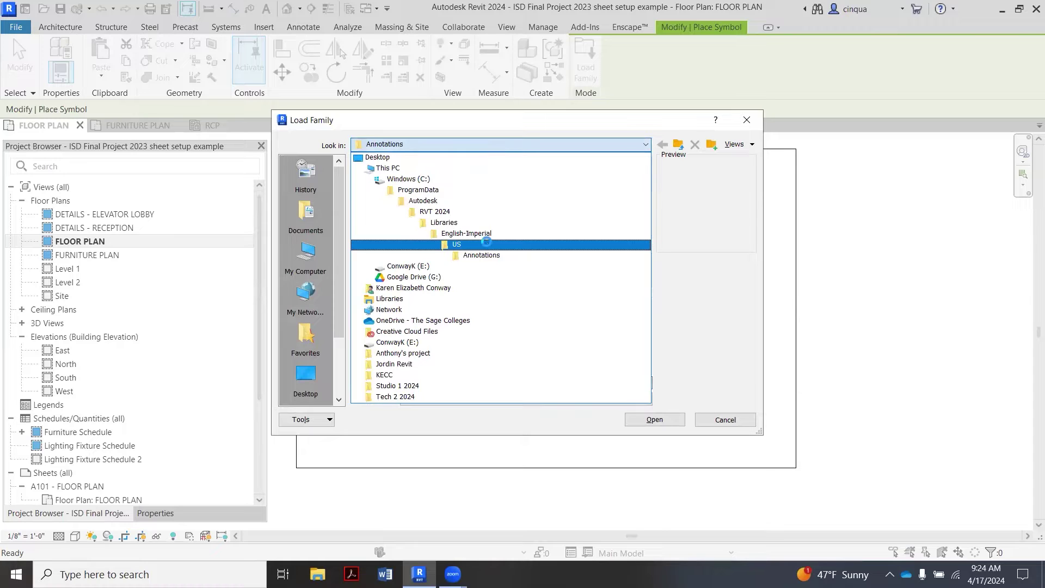
{"action": "left_click", "coordinate": [488, 246]}
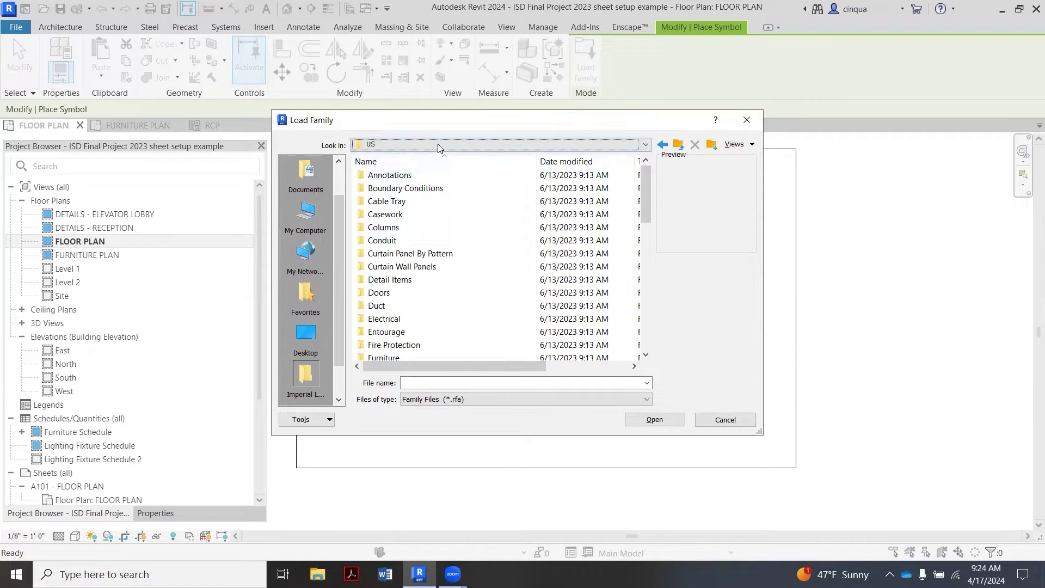
{"action": "left_click", "coordinate": [437, 145]}
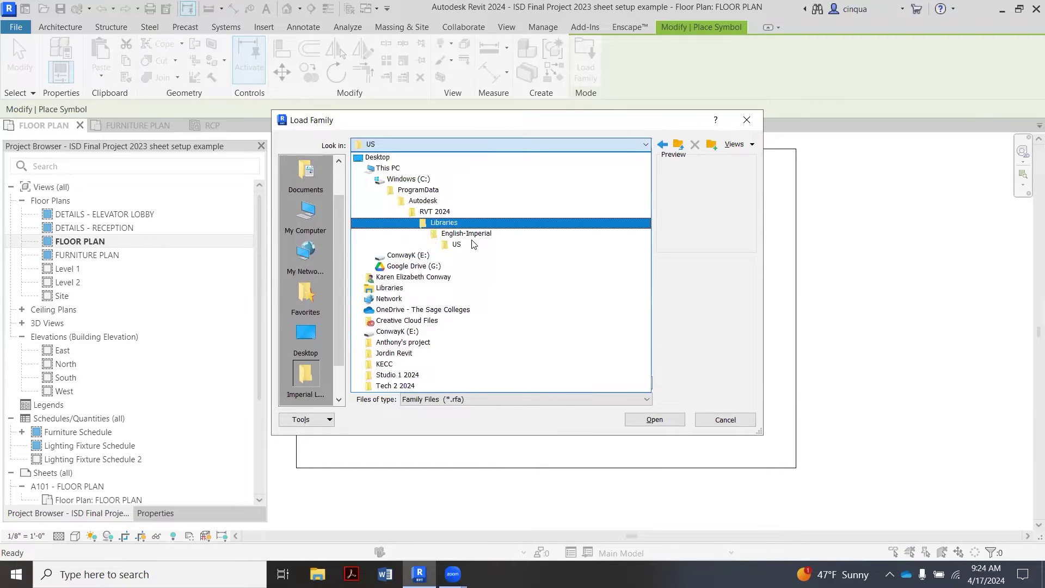
{"action": "left_click", "coordinate": [472, 252]}
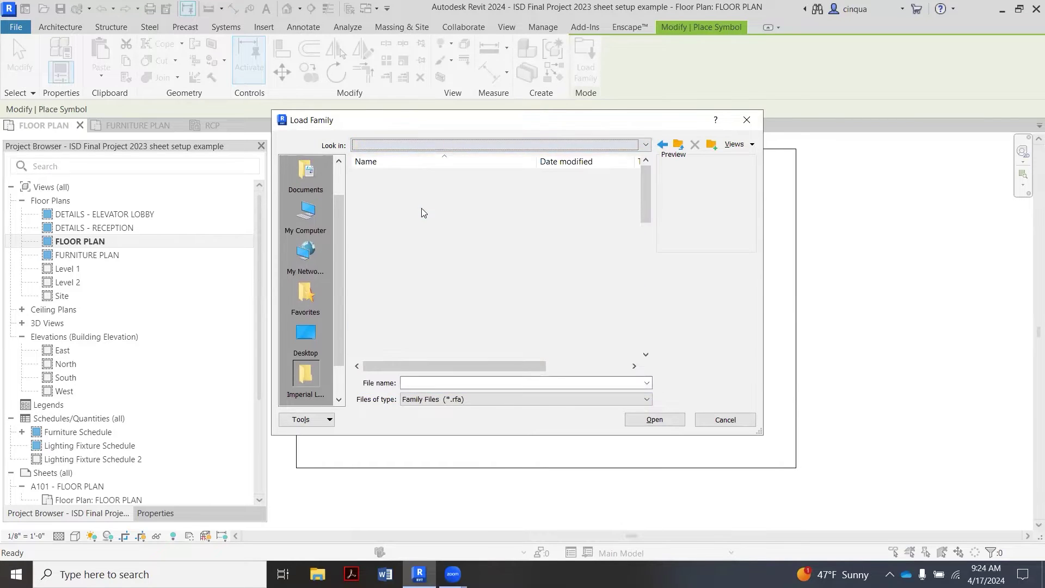
{"action": "double_click", "coordinate": [412, 179]}
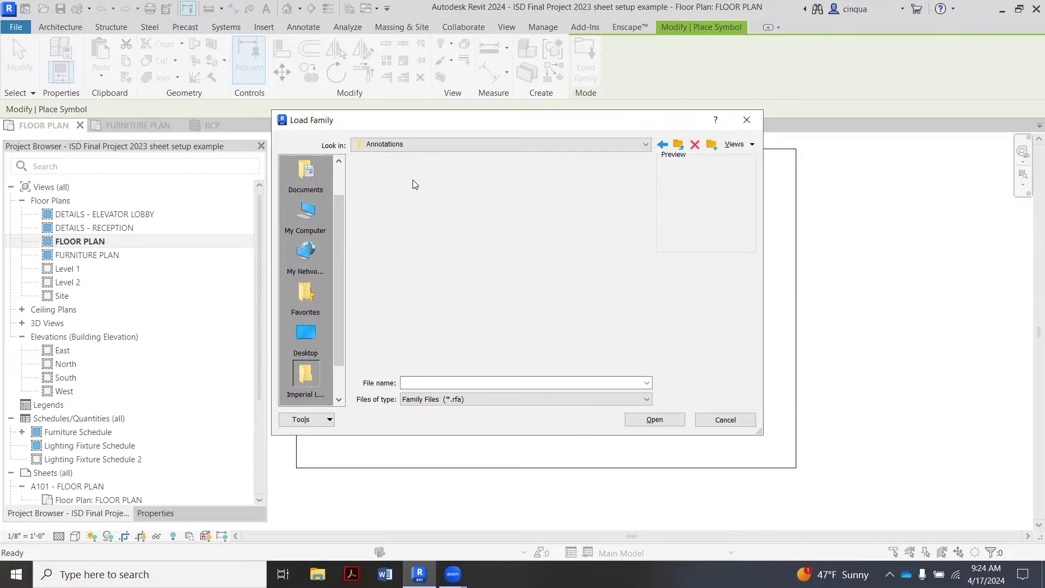
{"action": "scroll", "coordinate": [452, 267], "scroll_direction": "down", "scroll_amount": 2}
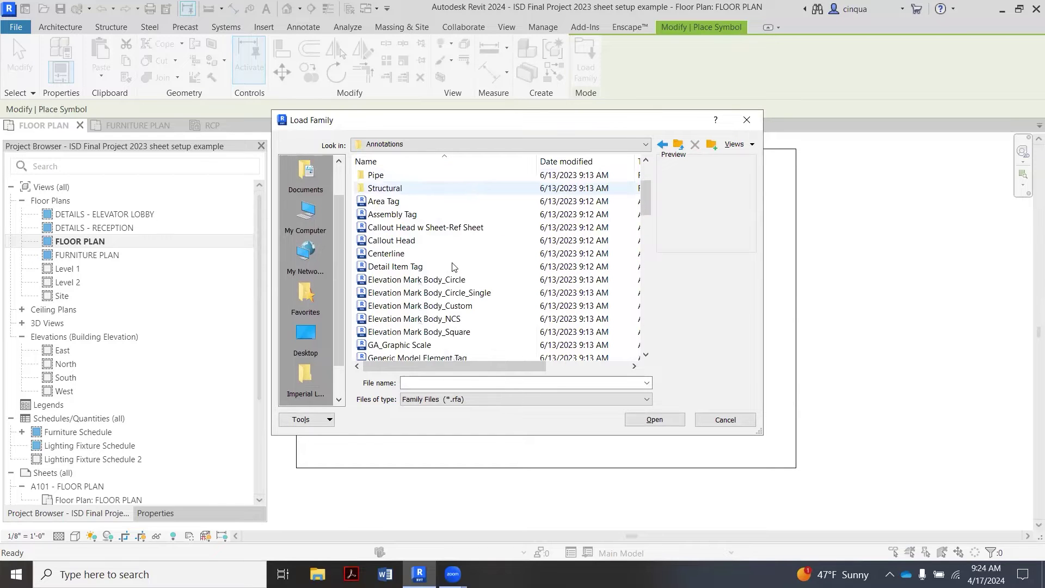
{"action": "scroll", "coordinate": [453, 267], "scroll_direction": "down", "scroll_amount": 1}
{"action": "left_click", "coordinate": [428, 306]}
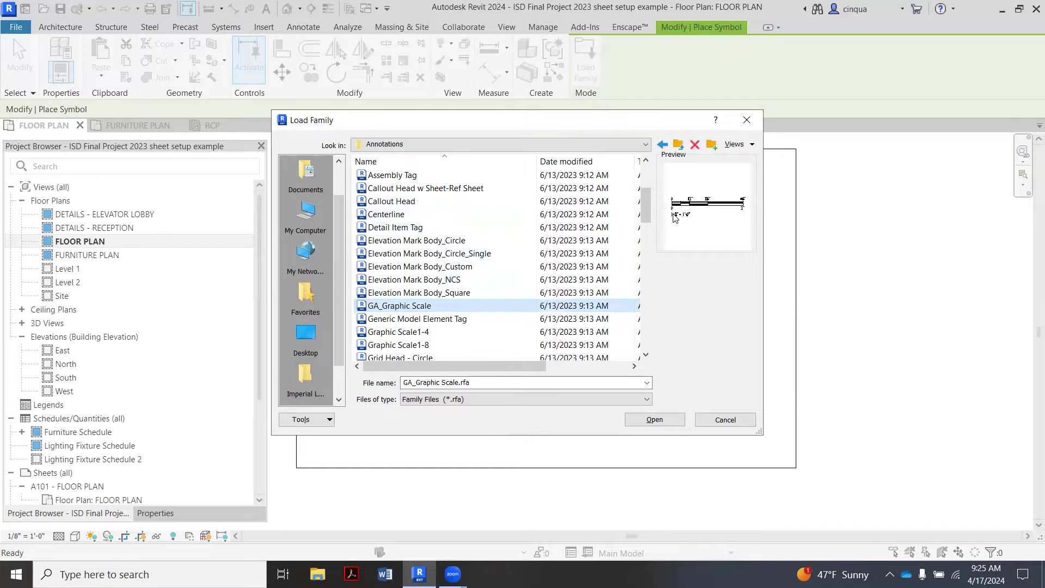
{"action": "scroll", "coordinate": [476, 266], "scroll_direction": "down", "scroll_amount": 1}
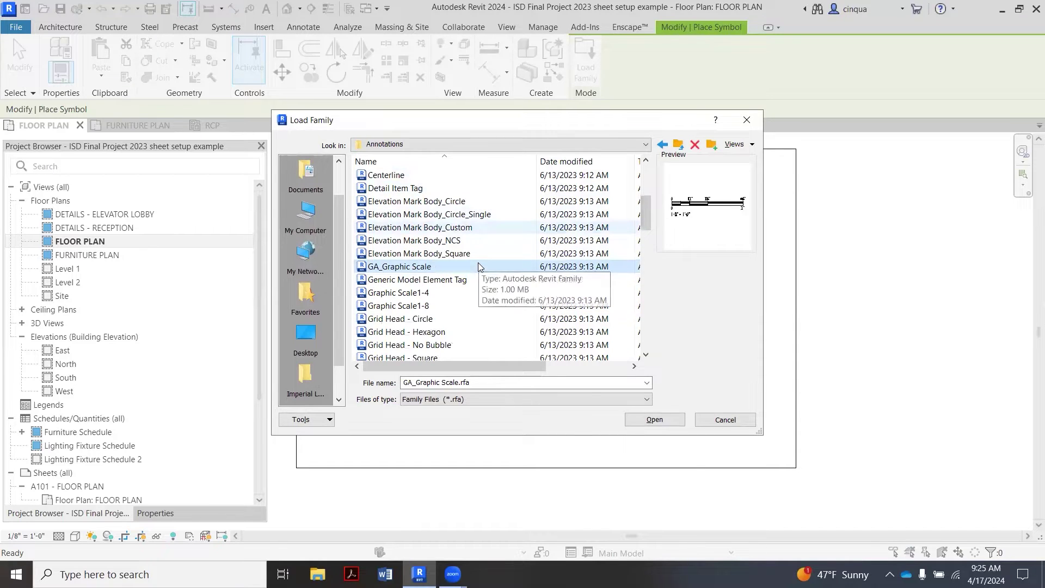
{"action": "left_click", "coordinate": [430, 308]}
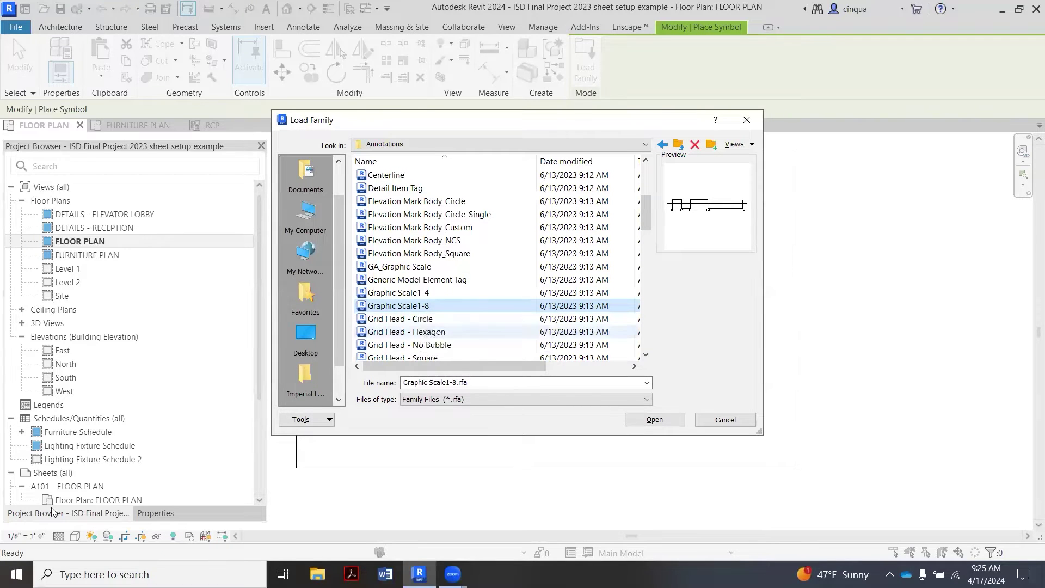
{"action": "left_click", "coordinate": [654, 419]}
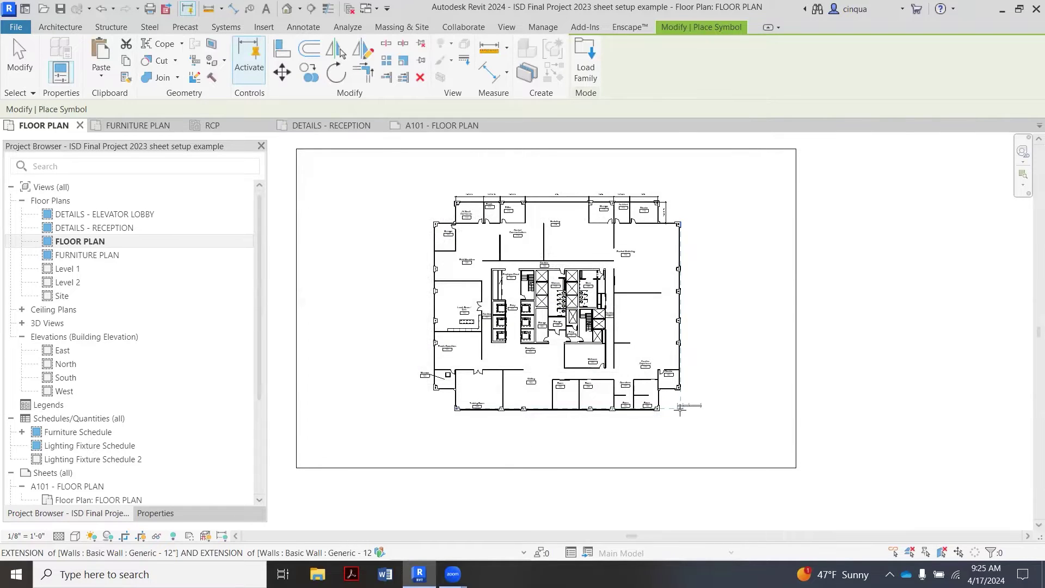
Place a trial scale bar beside the plan's lower right.
{"action": "scroll", "coordinate": [680, 408], "scroll_direction": "up", "scroll_amount": 3}
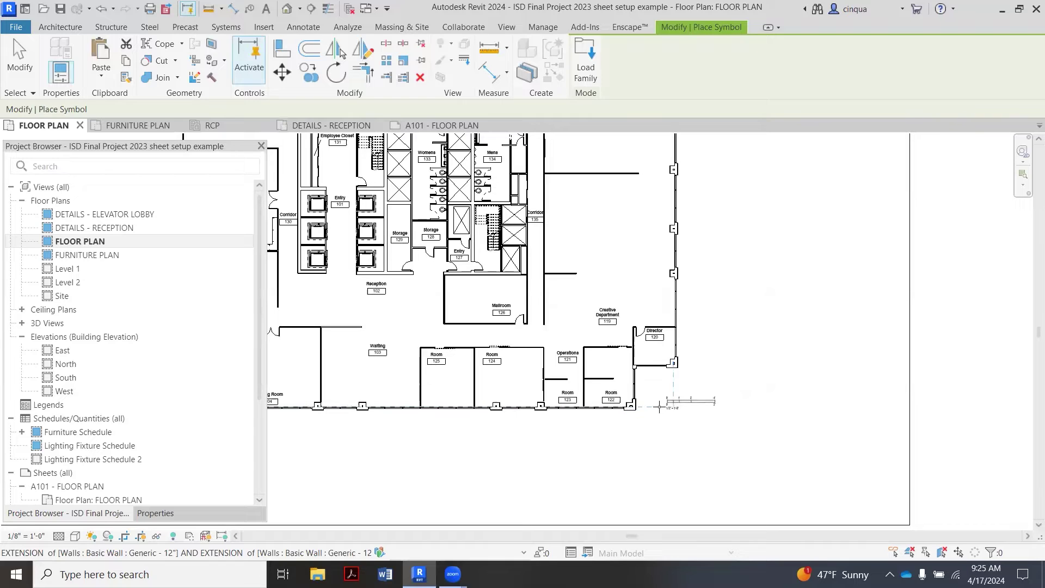
{"action": "left_click", "coordinate": [669, 409]}
{"action": "scroll", "coordinate": [688, 419], "scroll_direction": "up", "scroll_amount": 2}
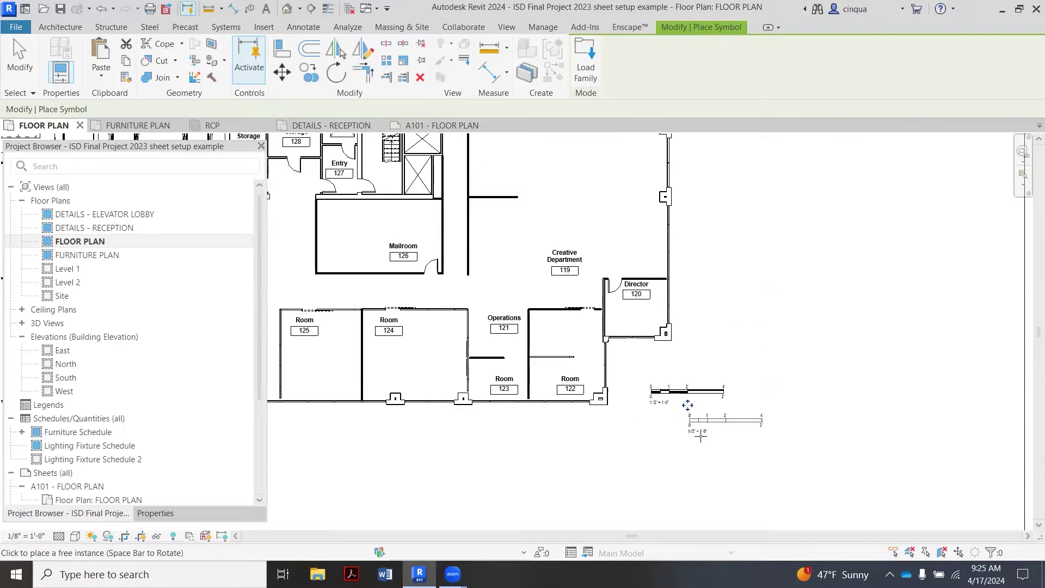
{"action": "scroll", "coordinate": [688, 419], "scroll_direction": "up", "scroll_amount": 2}
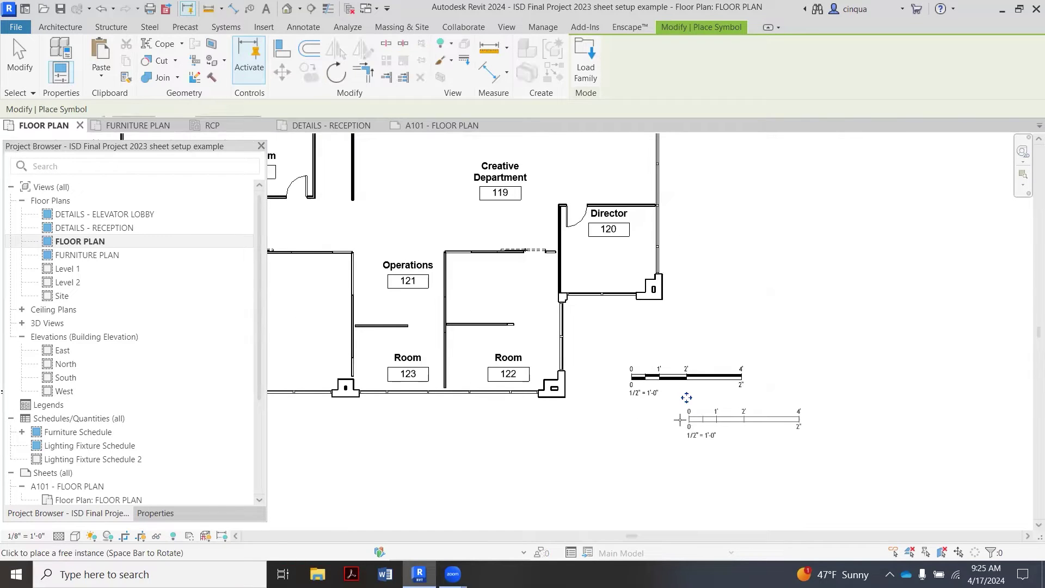
{"action": "scroll", "coordinate": [685, 395], "scroll_direction": "down", "scroll_amount": 1}
{"action": "key", "text": "Escape"}
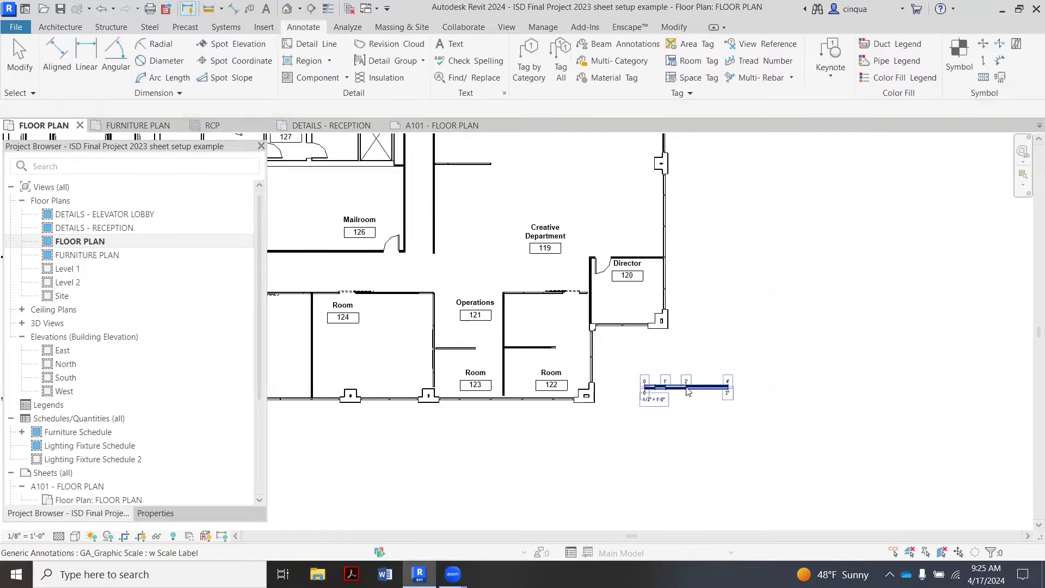
Delete the trial graphic scale and restart symbol placement.
{"action": "left_click", "coordinate": [690, 386]}
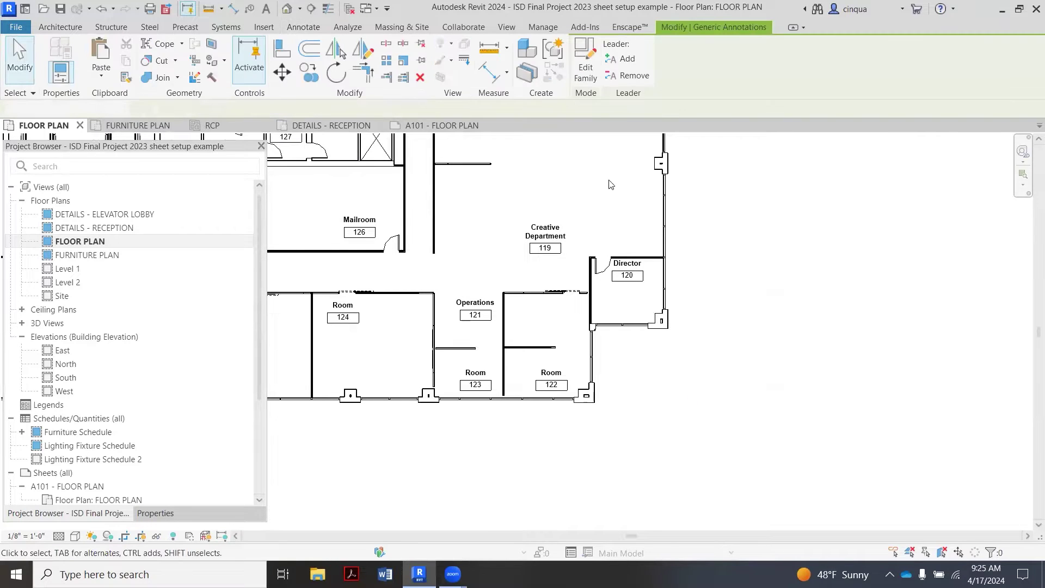
{"action": "key", "text": "Delete"}
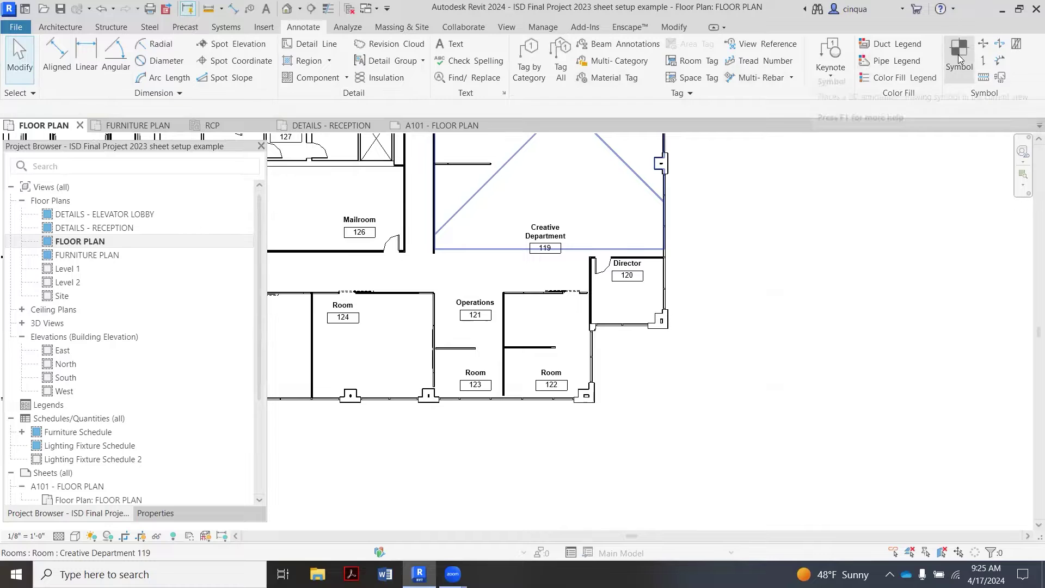
{"action": "left_click", "coordinate": [959, 59]}
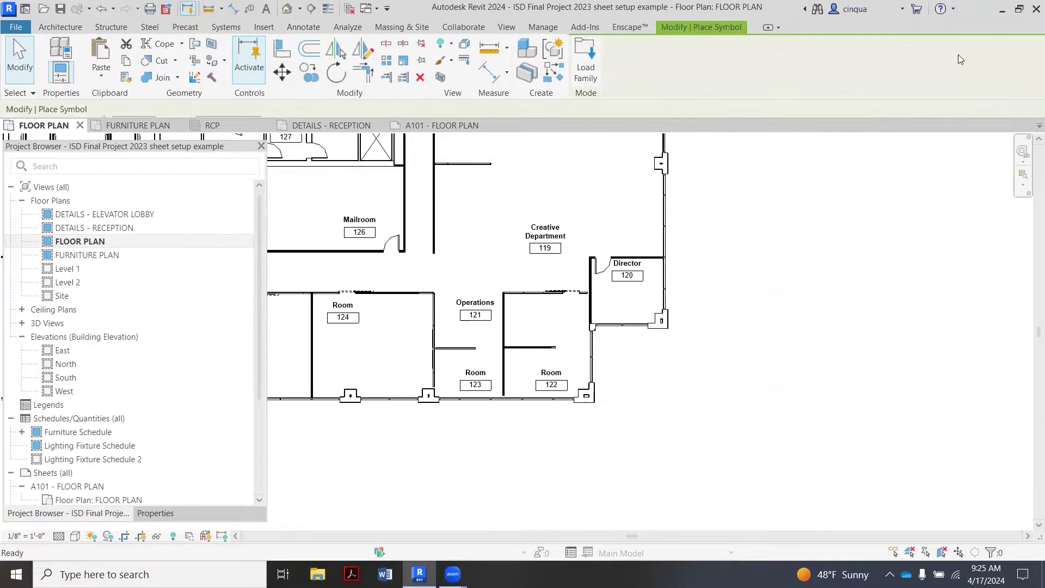
Reload the Graphic Scale1-8.rfa family from the Annotations folder.
{"action": "left_click", "coordinate": [584, 80]}
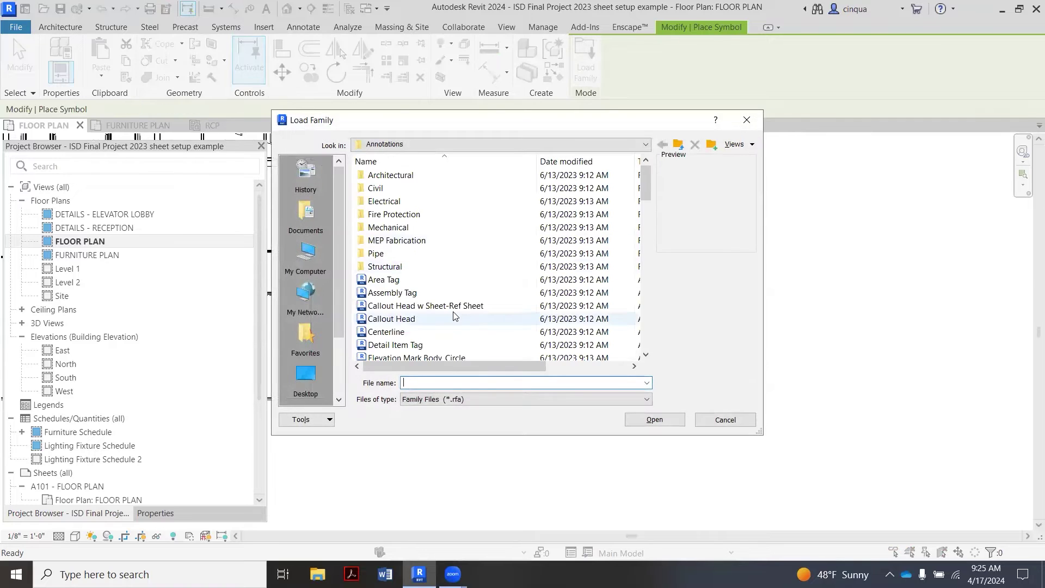
{"action": "scroll", "coordinate": [455, 312], "scroll_direction": "down", "scroll_amount": 4}
{"action": "left_click", "coordinate": [454, 306]}
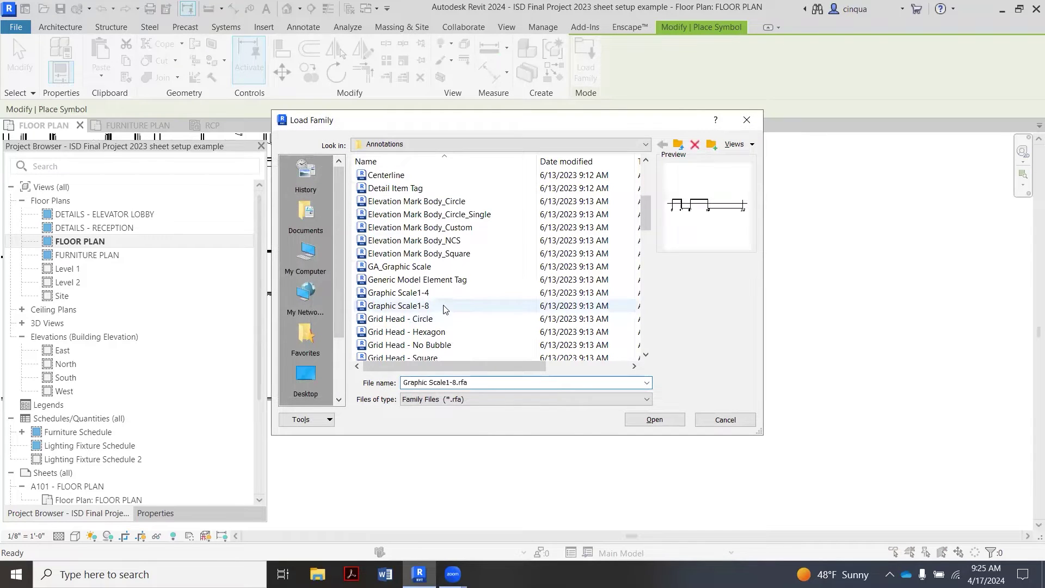
{"action": "left_click", "coordinate": [638, 420]}
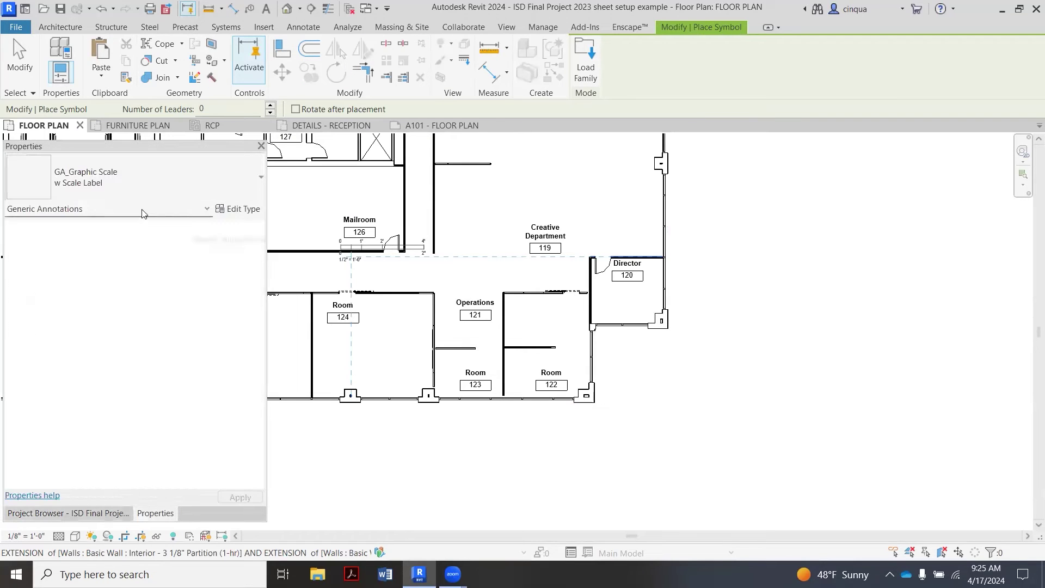
{"action": "left_click", "coordinate": [216, 179]}
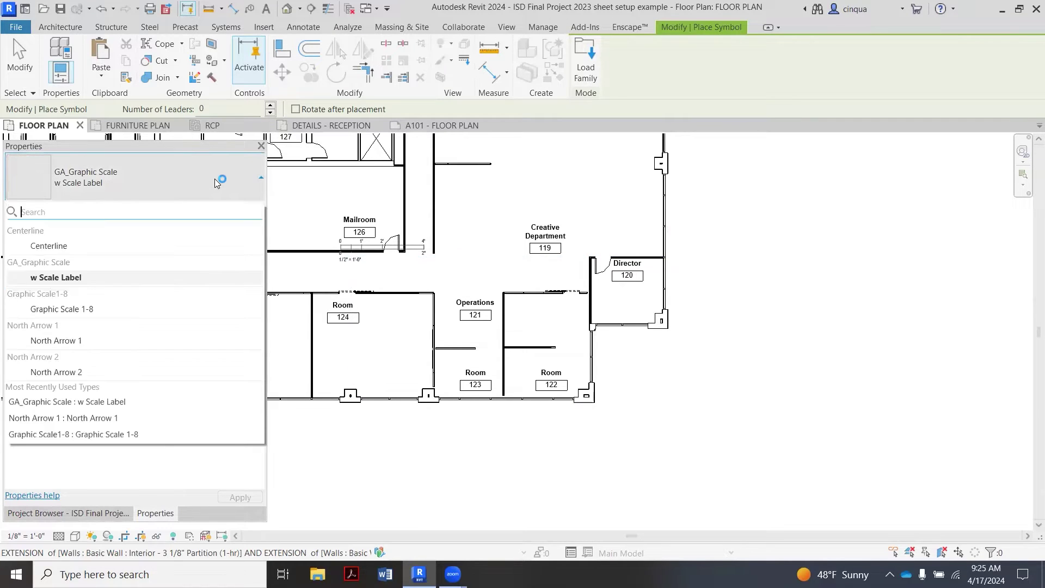
Place a Graphic Scale 1-8 bar (0' to 32') below the plan's lower-right rooms.
{"action": "left_click", "coordinate": [87, 311]}
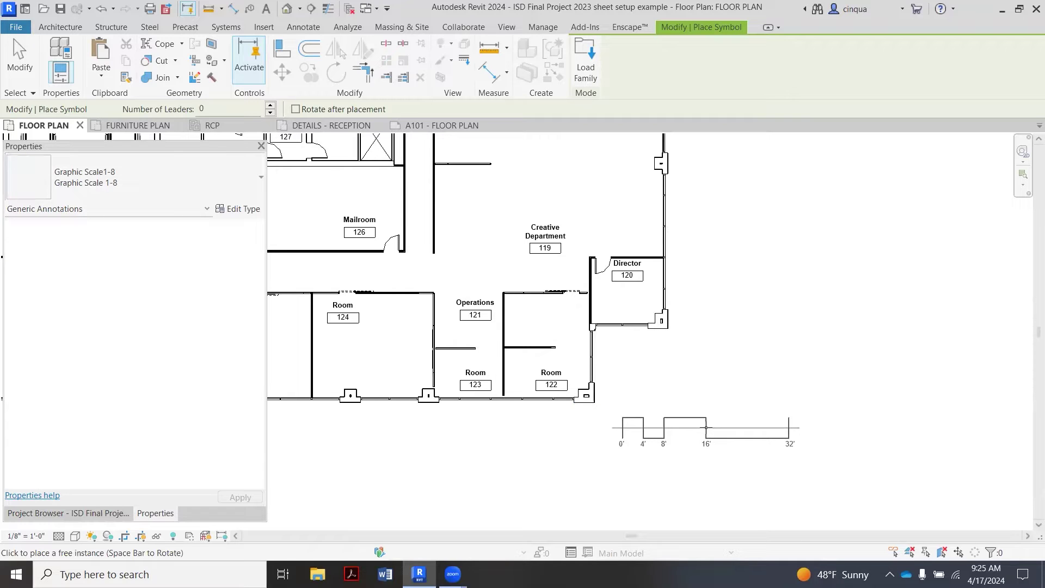
{"action": "left_click", "coordinate": [706, 428]}
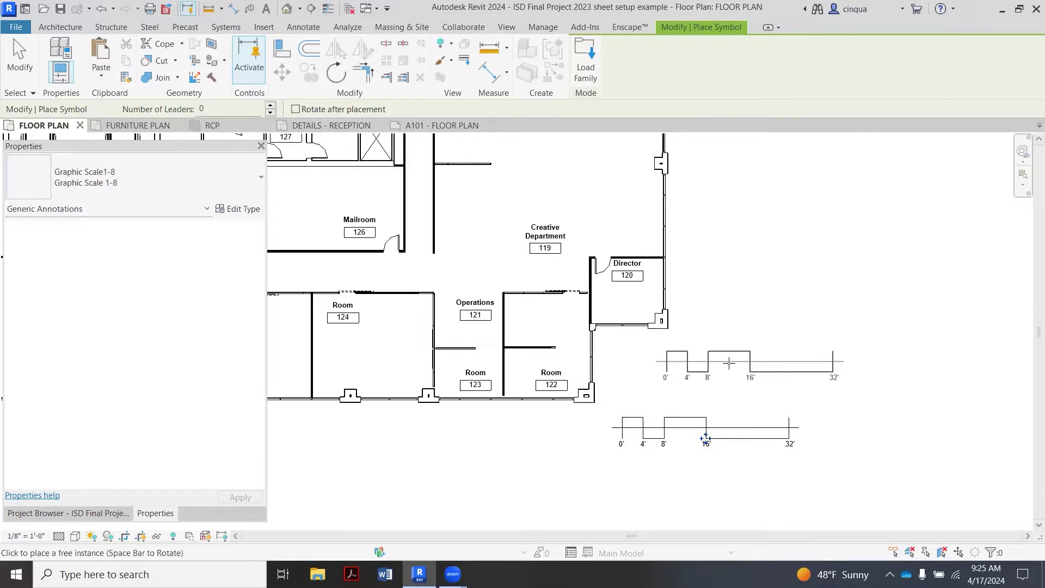
{"action": "key", "text": "Escape"}
{"action": "key", "text": "Escape"}
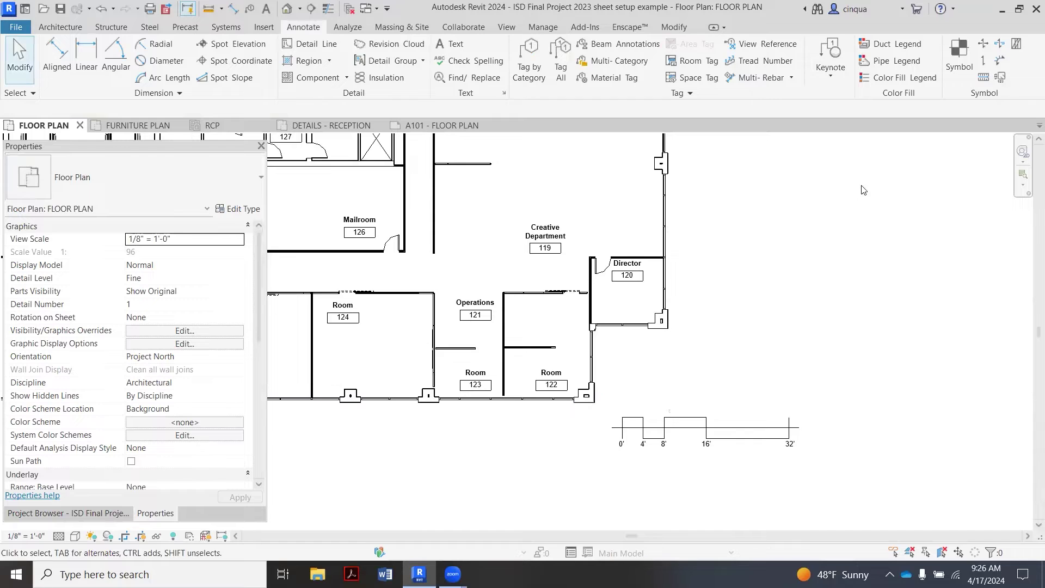
{"action": "left_click", "coordinate": [961, 71]}
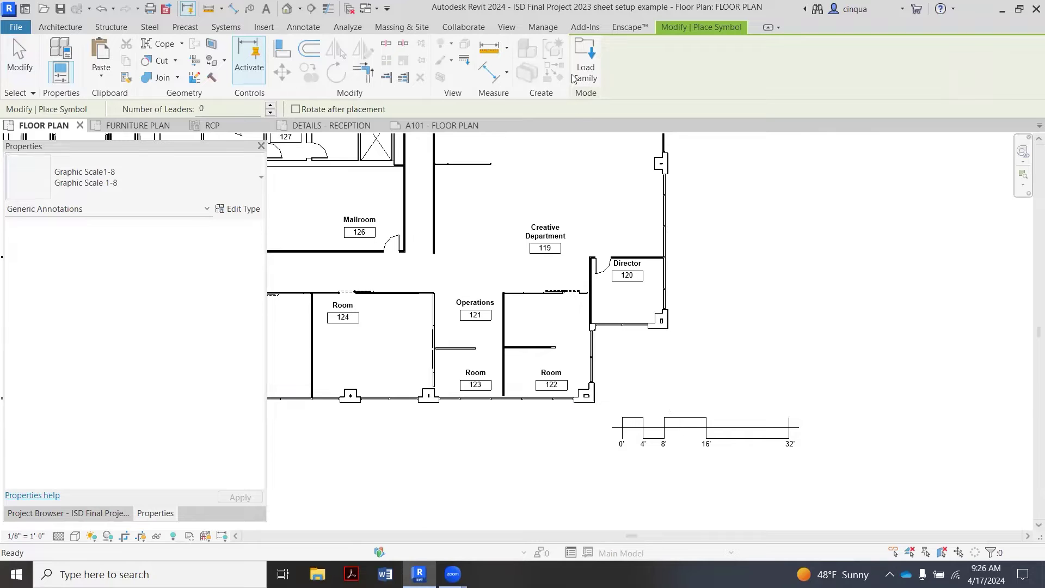
Load the GA_Graphic Scale.rfa family from the Annotations folder.
{"action": "left_click", "coordinate": [577, 73]}
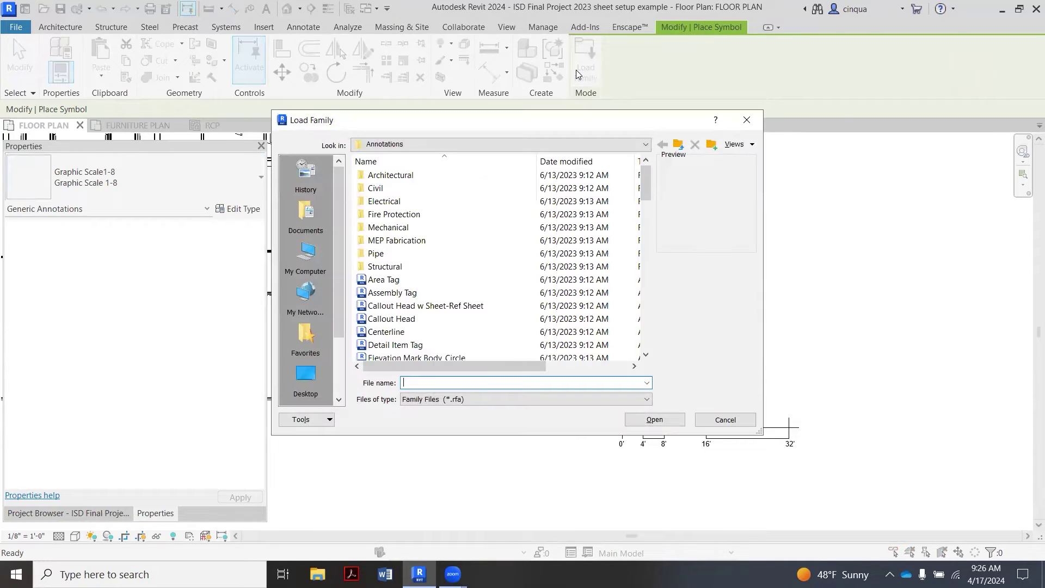
{"action": "scroll", "coordinate": [458, 272], "scroll_direction": "down", "scroll_amount": 1}
{"action": "scroll", "coordinate": [459, 272], "scroll_direction": "down", "scroll_amount": 2}
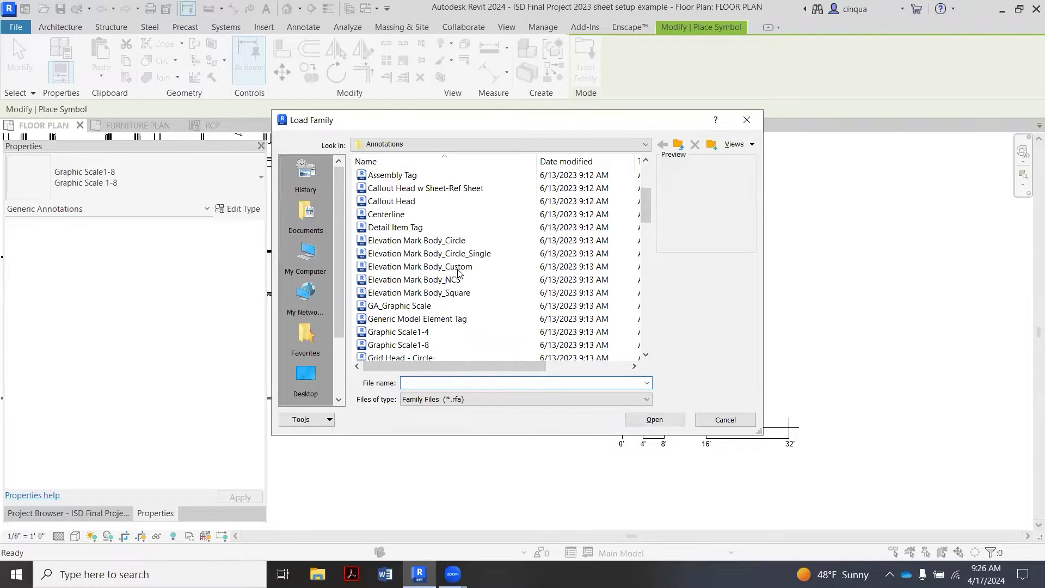
{"action": "left_click", "coordinate": [417, 306]}
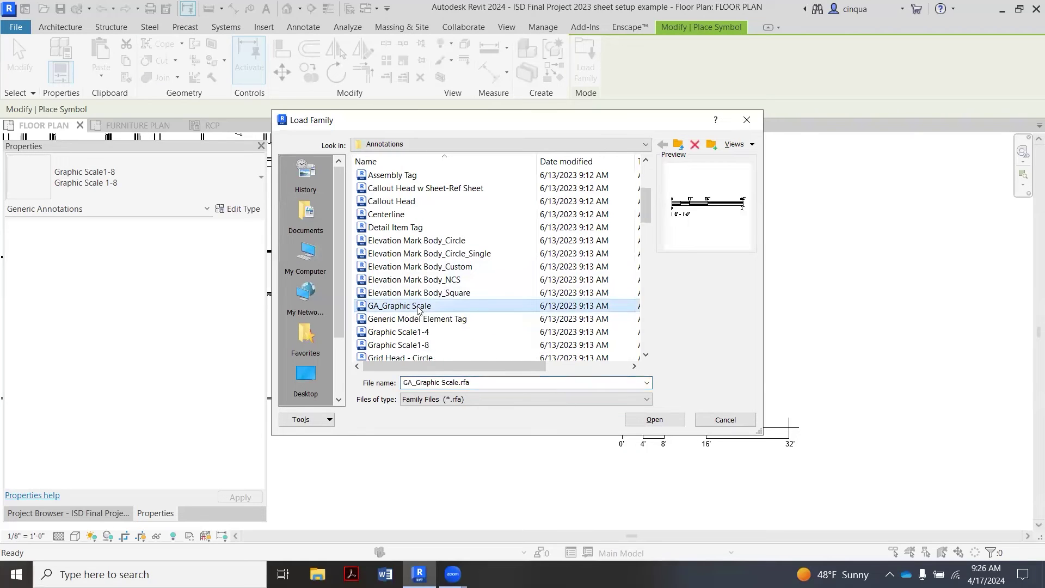
{"action": "left_click", "coordinate": [651, 419]}
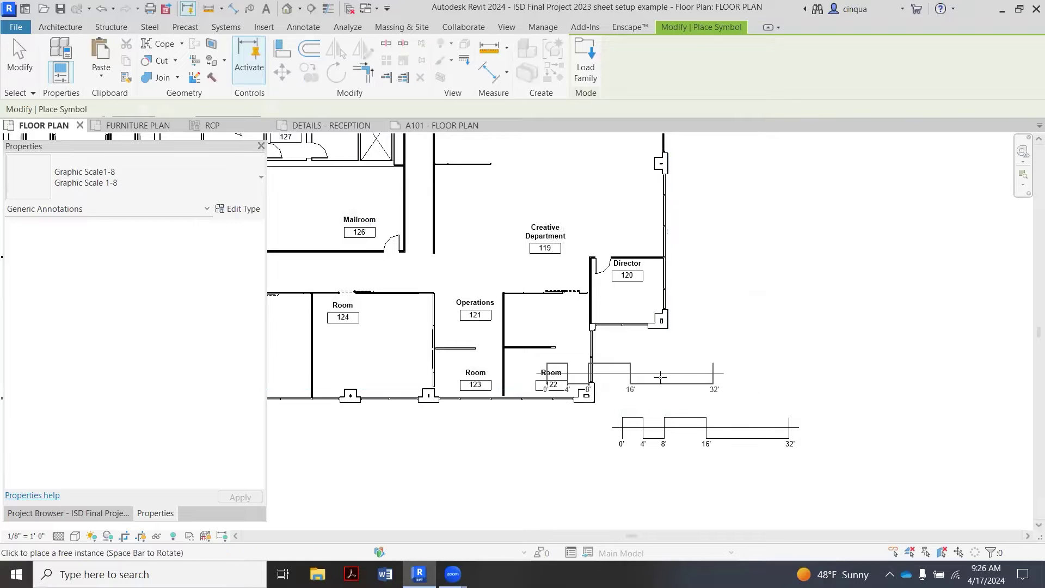
Place a GA_Graphic Scale w Scale Label bar to the right of room 122.
{"action": "left_click", "coordinate": [235, 181]}
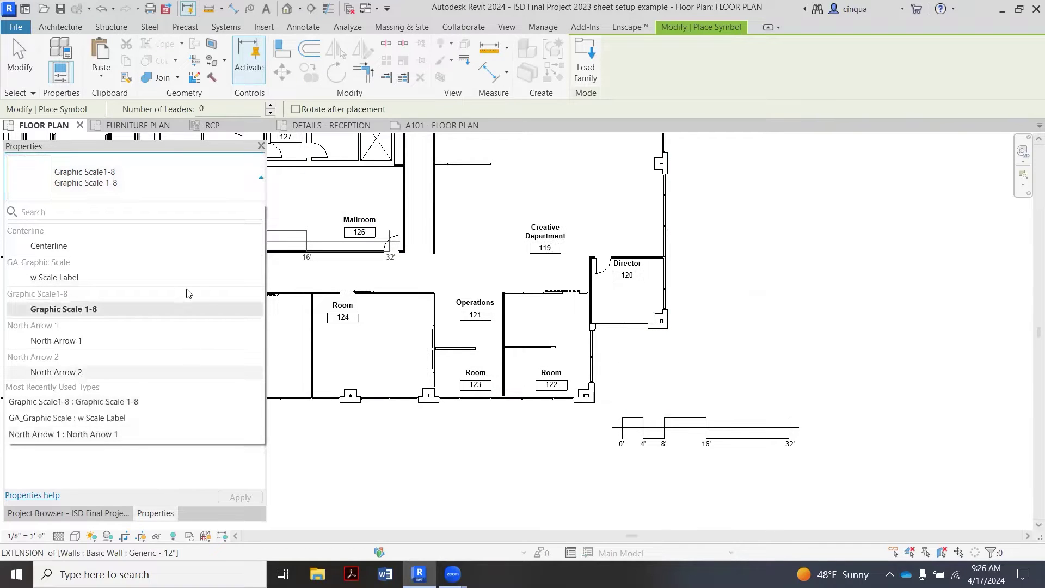
{"action": "left_click", "coordinate": [75, 279]}
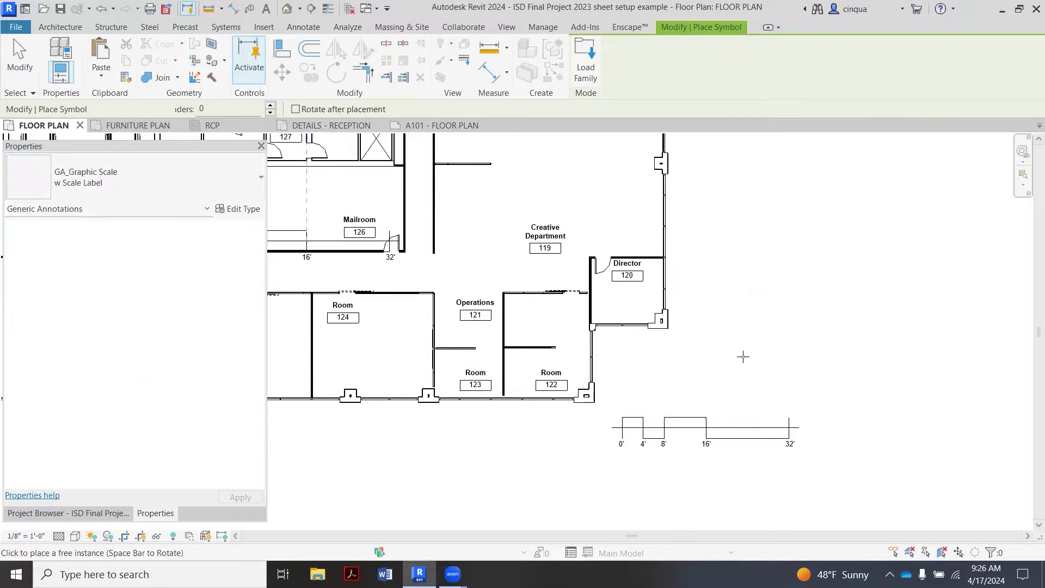
{"action": "left_click", "coordinate": [642, 372]}
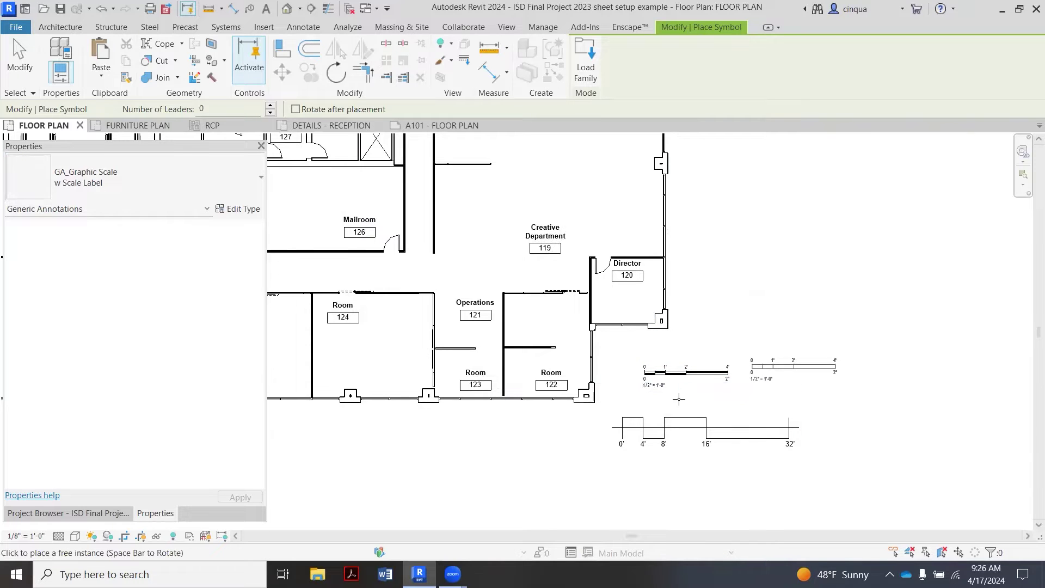
{"action": "key", "text": "Escape"}
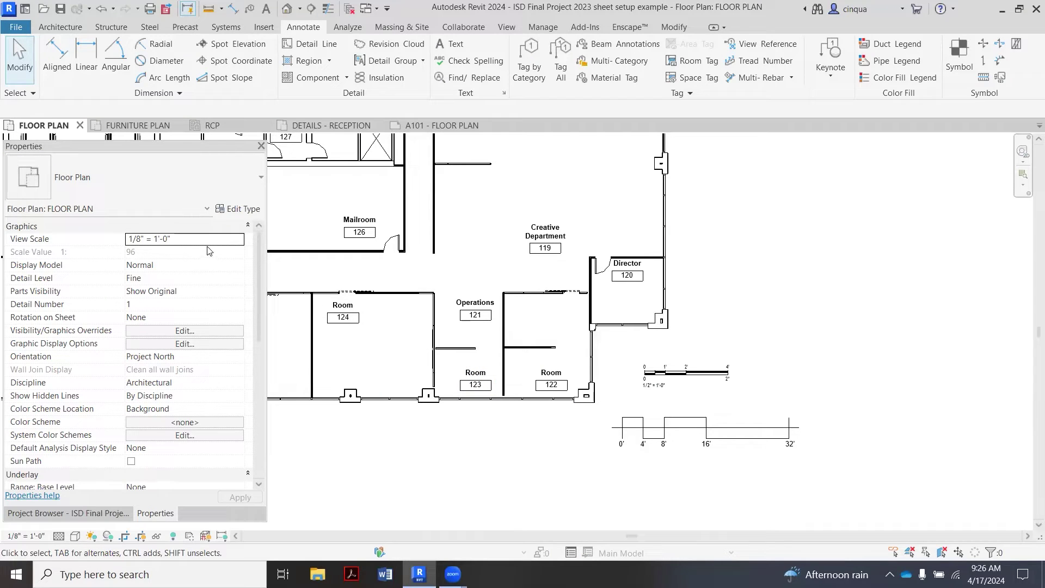
Change the labelled scale's Scale Factor from 24 to 48, then to 96.
{"action": "left_click", "coordinate": [694, 370]}
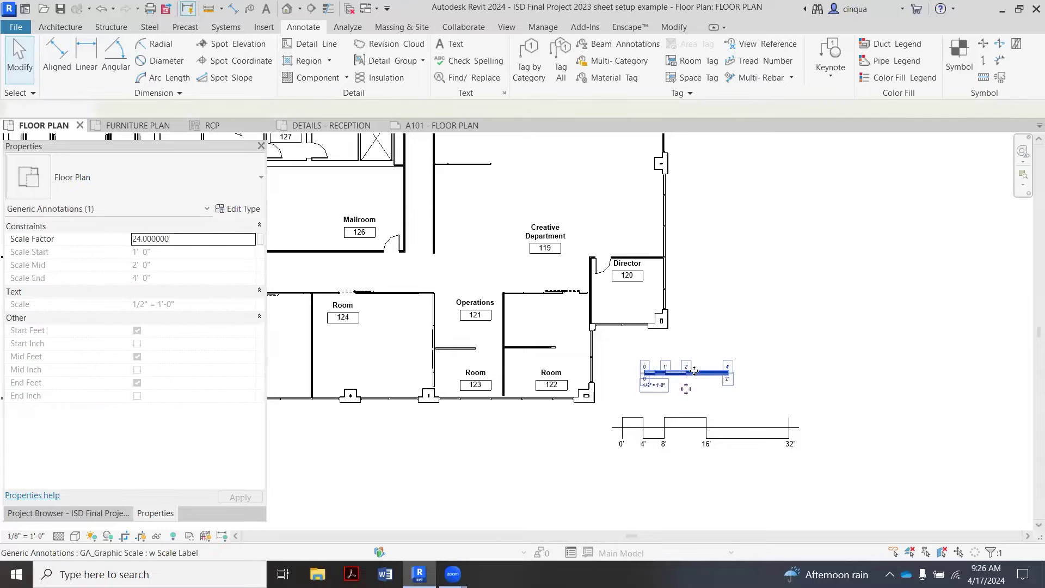
{"action": "left_click", "coordinate": [188, 239]}
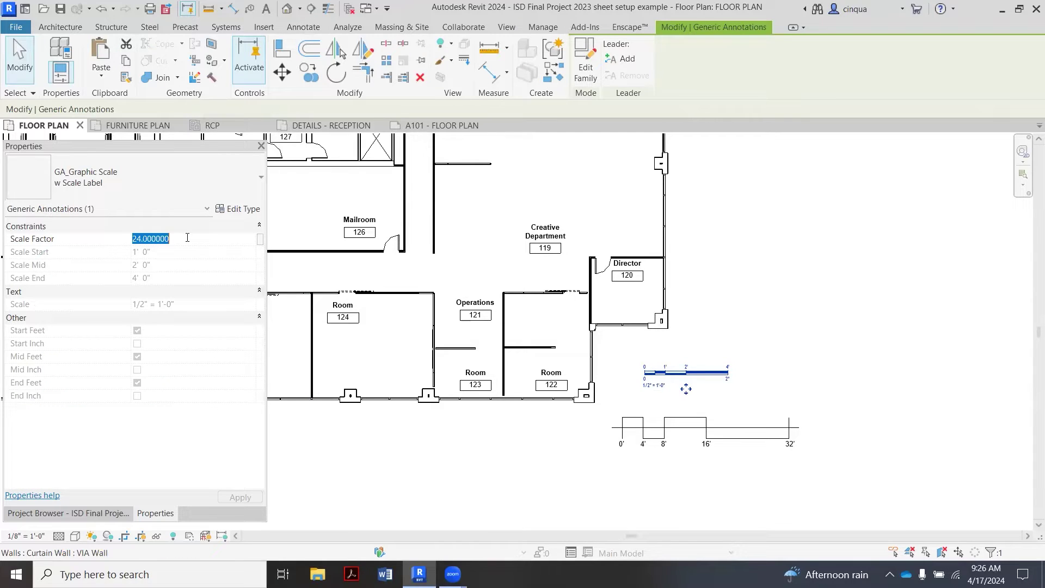
{"action": "type", "text": "48"}
{"action": "key", "text": "Return"}
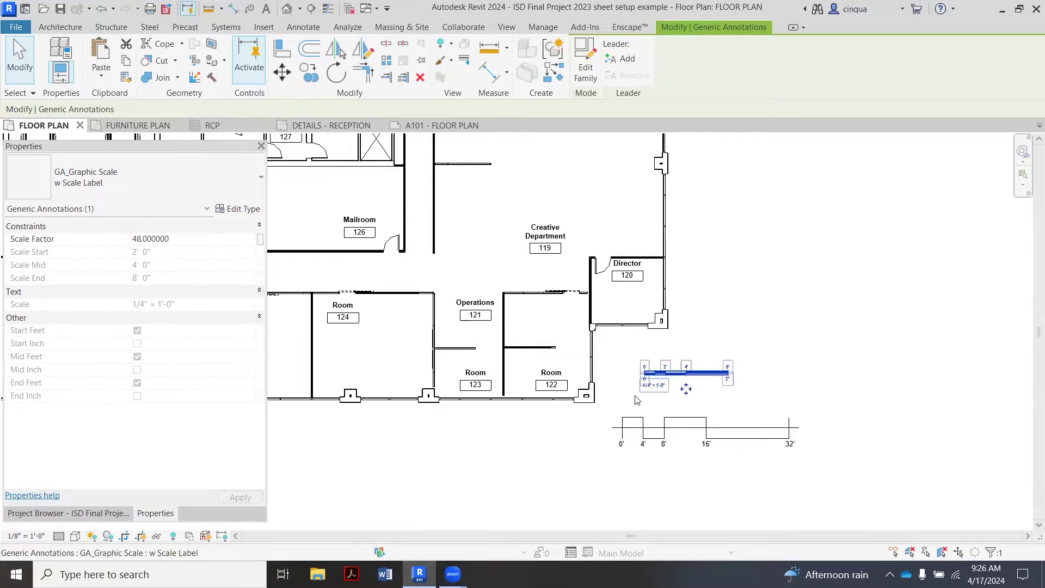
{"action": "left_click", "coordinate": [183, 238]}
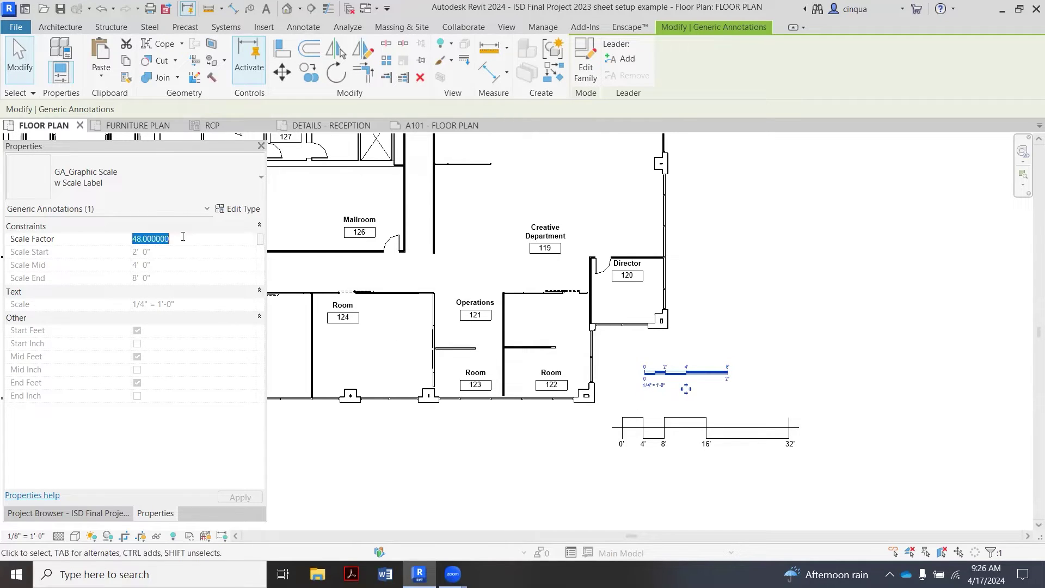
{"action": "type", "text": "96"}
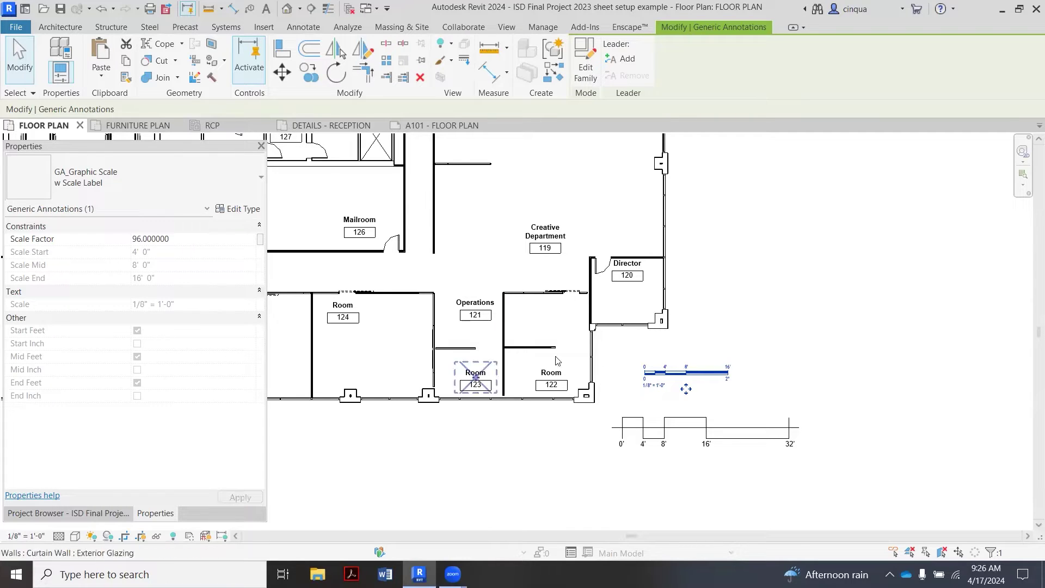
{"action": "left_click", "coordinate": [637, 398]}
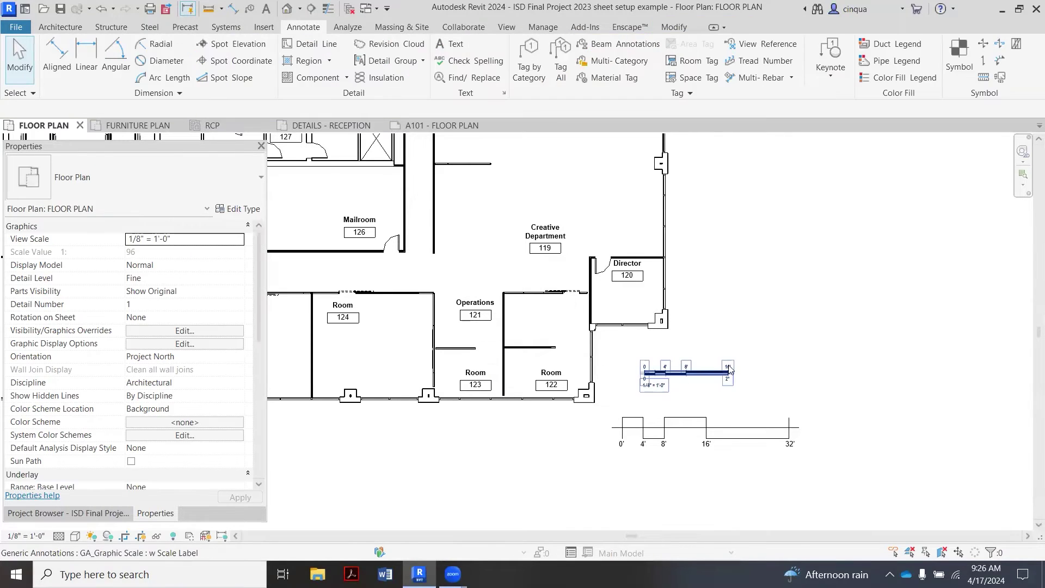
{"action": "scroll", "coordinate": [716, 403], "scroll_direction": "down", "scroll_amount": 1}
{"action": "scroll", "coordinate": [716, 405], "scroll_direction": "up", "scroll_amount": 1}
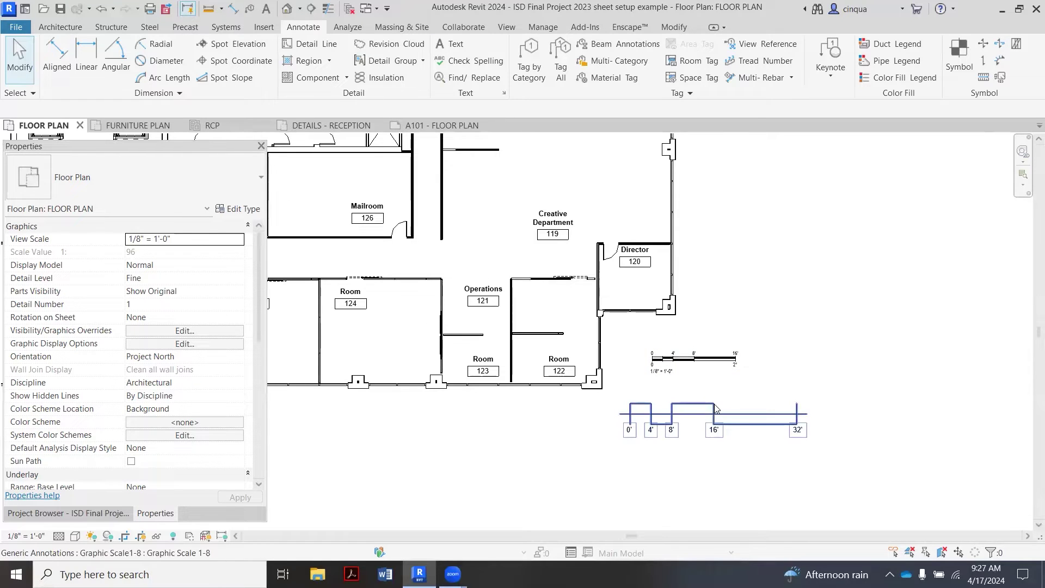
Remove the Graphic Scale 1-8 bar and drag the 1/8" = 1'-0" scale below the plan.
{"action": "left_click", "coordinate": [716, 408]}
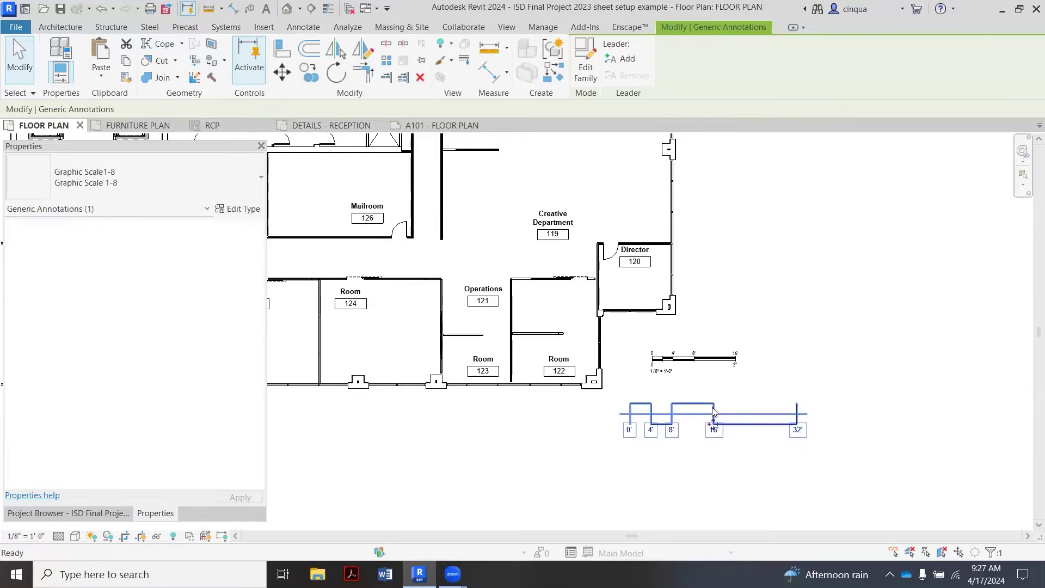
{"action": "key", "text": "Delete"}
{"action": "left_click", "coordinate": [694, 378]}
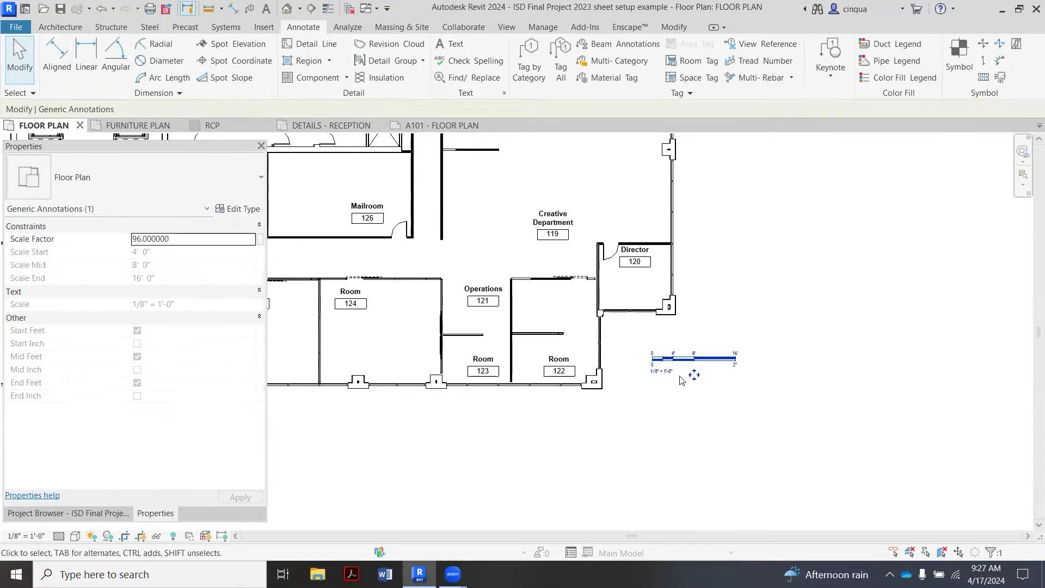
{"action": "mouse_move", "coordinate": [696, 383]}
{"action": "left_mouse_down"}
{"action": "mouse_move", "coordinate": [676, 436]}
{"action": "mouse_move", "coordinate": [684, 425]}
{"action": "mouse_move", "coordinate": [717, 457]}
{"action": "left_mouse_up"}
{"action": "left_click", "coordinate": [681, 381]}
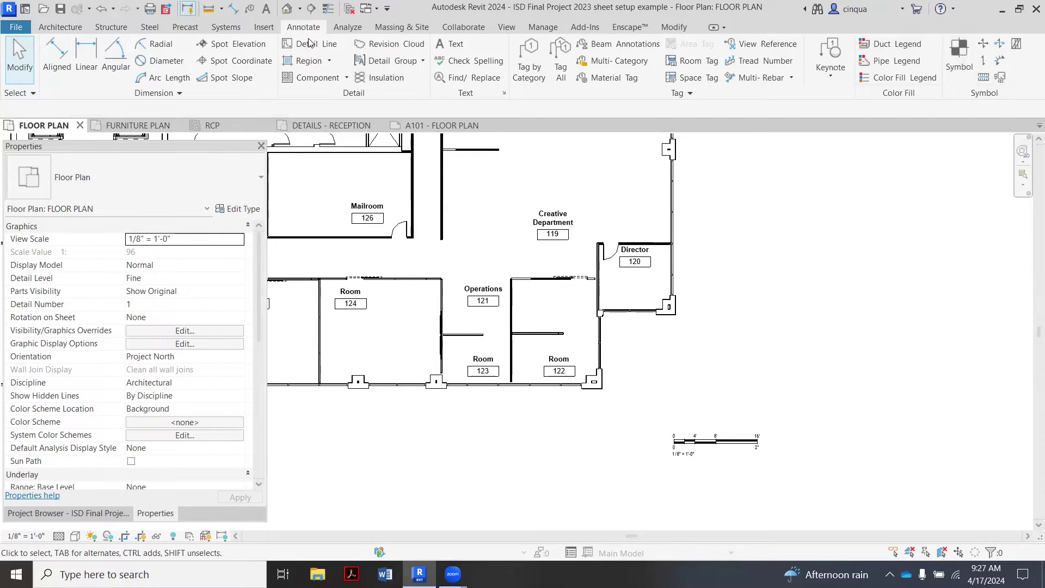
{"action": "left_click", "coordinate": [958, 71]}
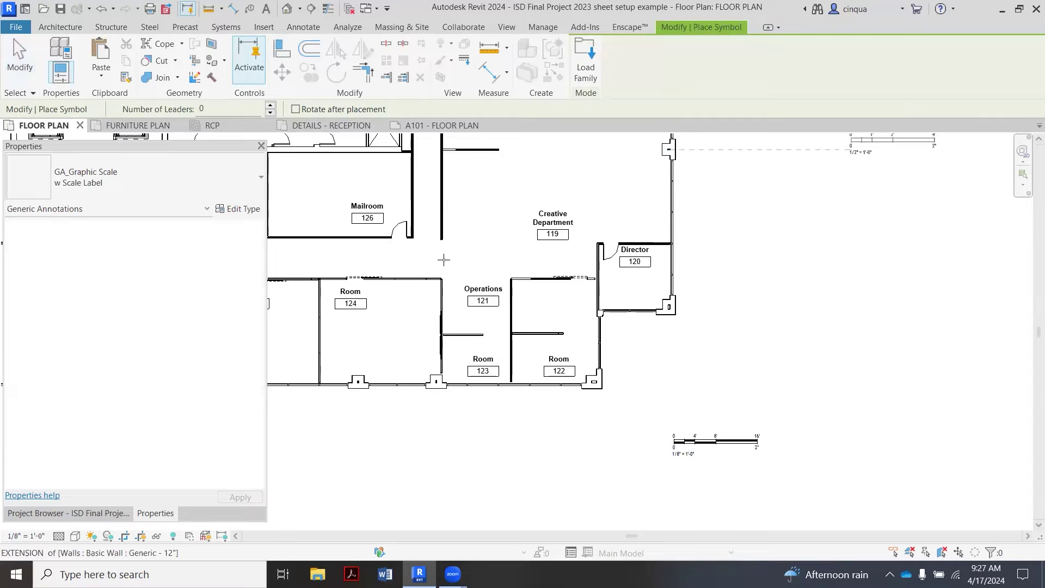
Preview North Arrow 1, North Arrow 2 and North Arrow w Rotation, then load North Arrow 1.rfa.
{"action": "left_click", "coordinate": [592, 69]}
{"action": "scroll", "coordinate": [501, 268], "scroll_direction": "down", "scroll_amount": 6}
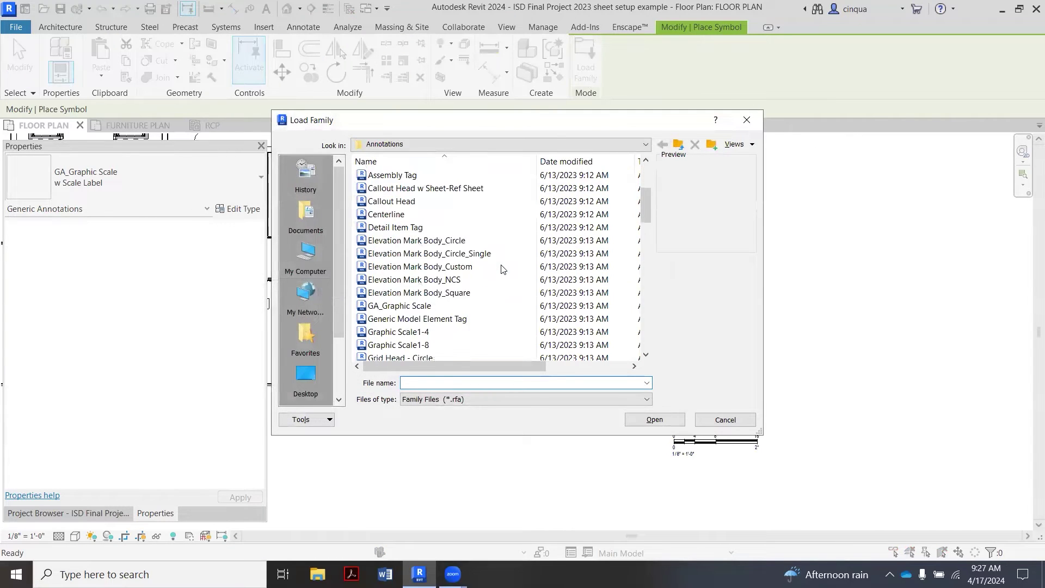
{"action": "scroll", "coordinate": [501, 268], "scroll_direction": "down", "scroll_amount": 5}
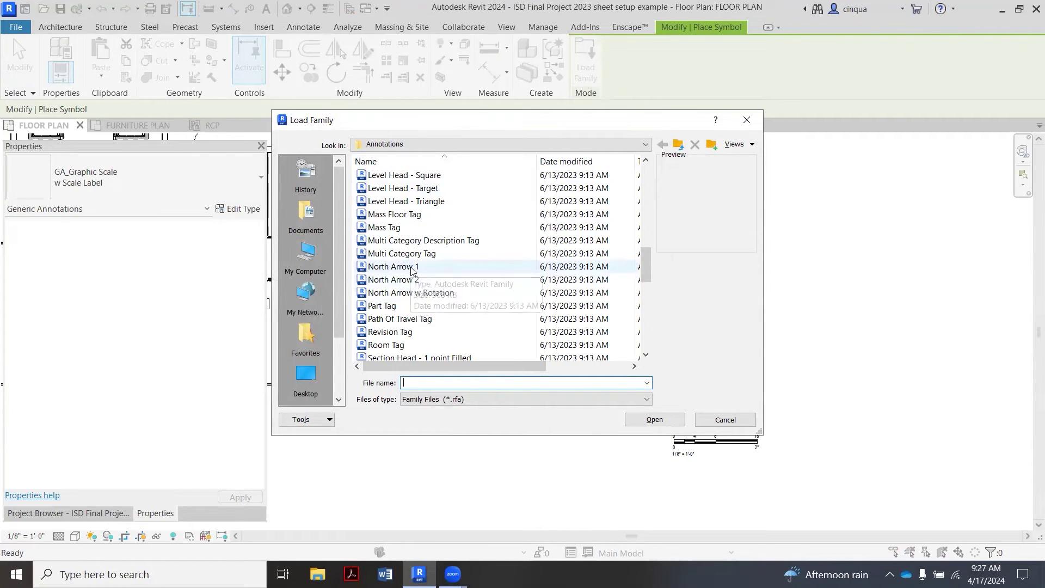
{"action": "left_click", "coordinate": [412, 271]}
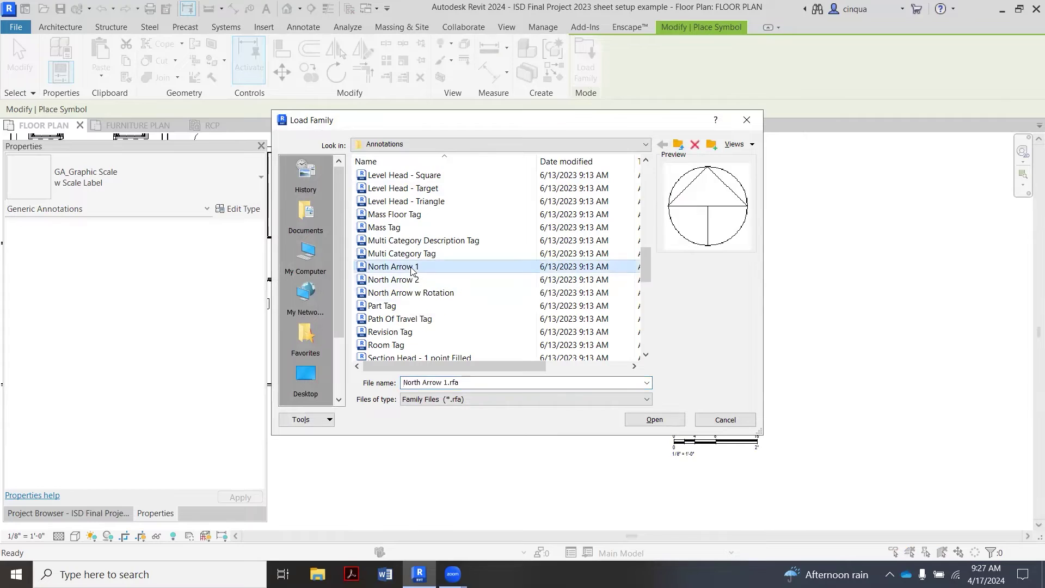
{"action": "left_click", "coordinate": [449, 286]}
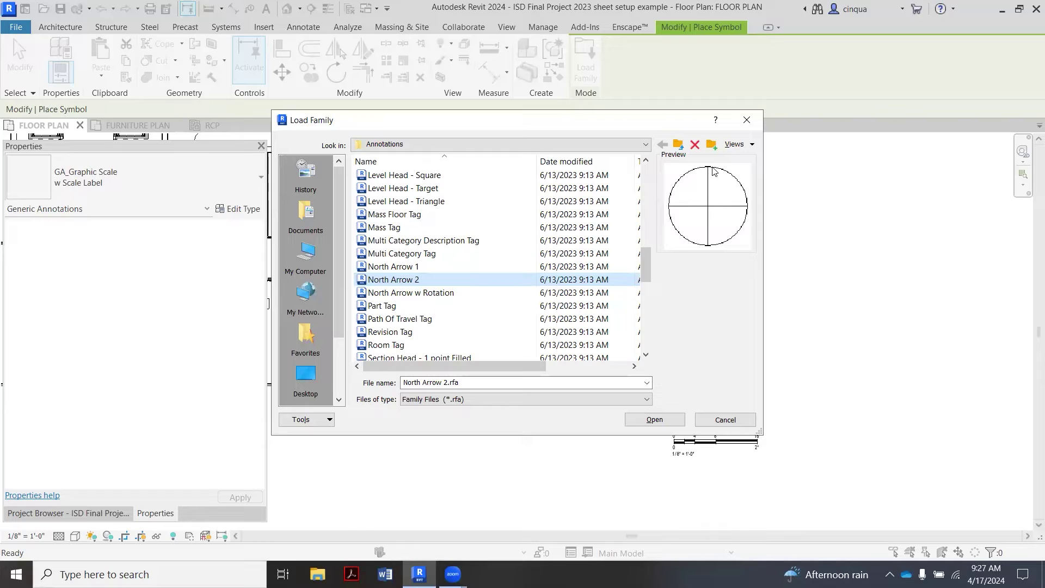
{"action": "left_click", "coordinate": [457, 298]}
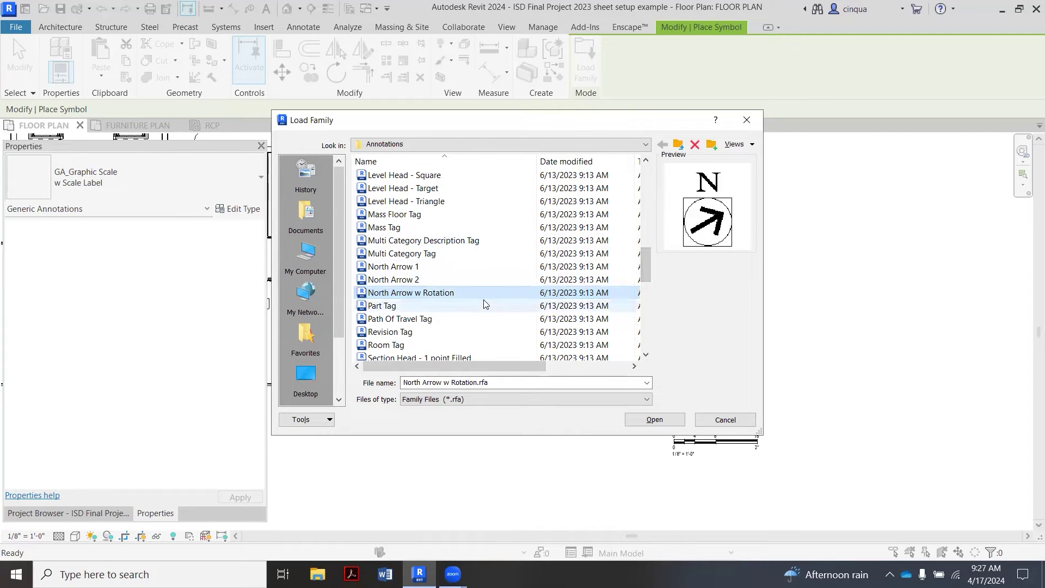
{"action": "left_click", "coordinate": [458, 273]}
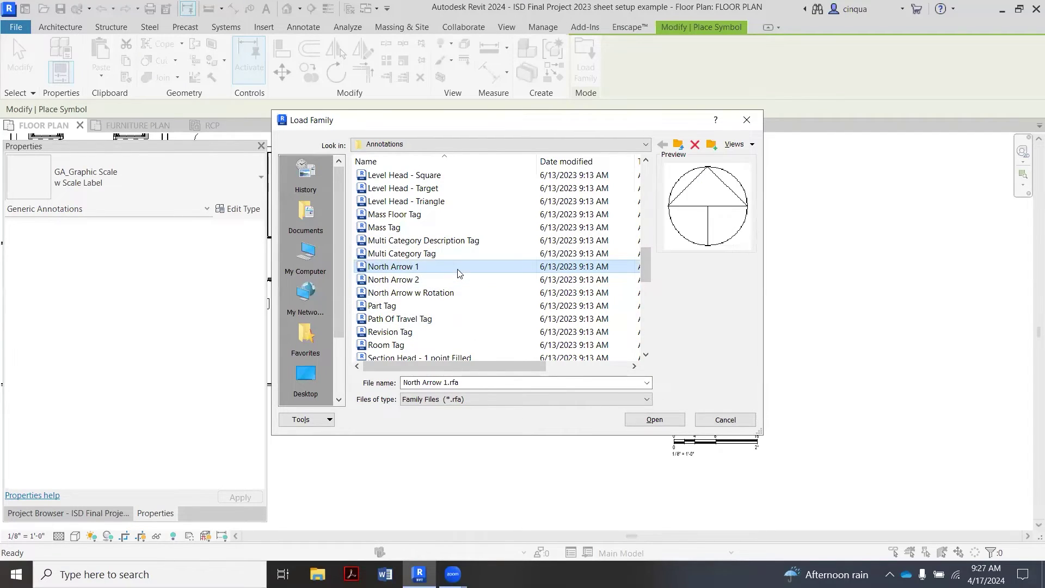
{"action": "left_click", "coordinate": [653, 420]}
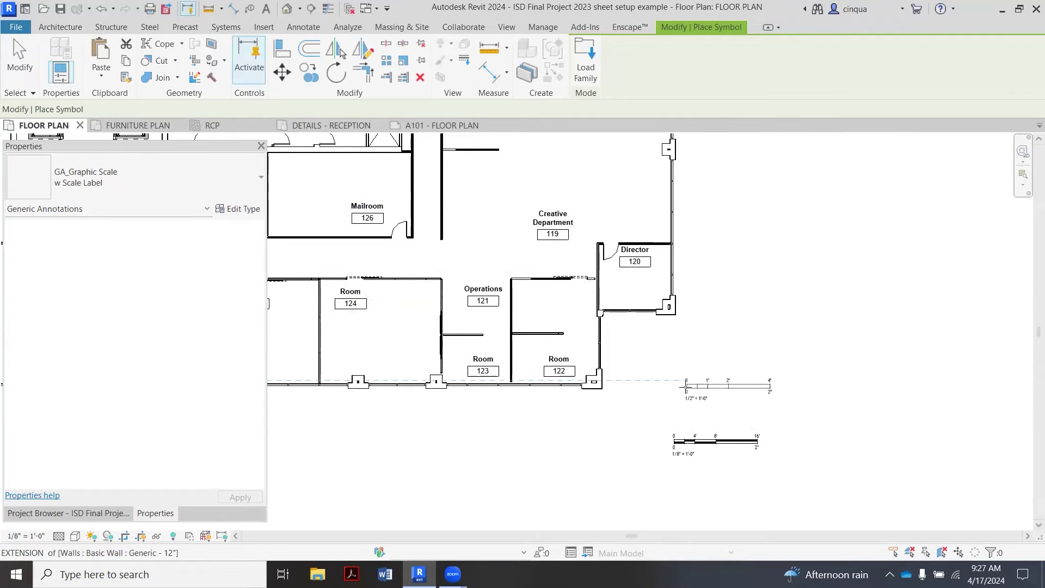
Place one North Arrow 1 symbol just above the 1/8" scale bar below the floor plan.
{"action": "left_click", "coordinate": [221, 182]}
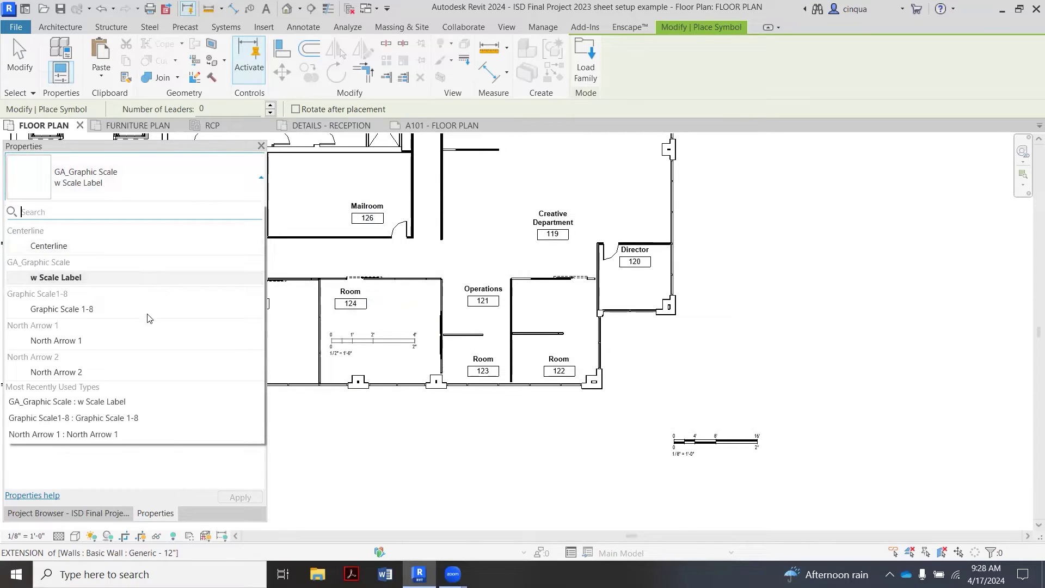
{"action": "left_click", "coordinate": [100, 341]}
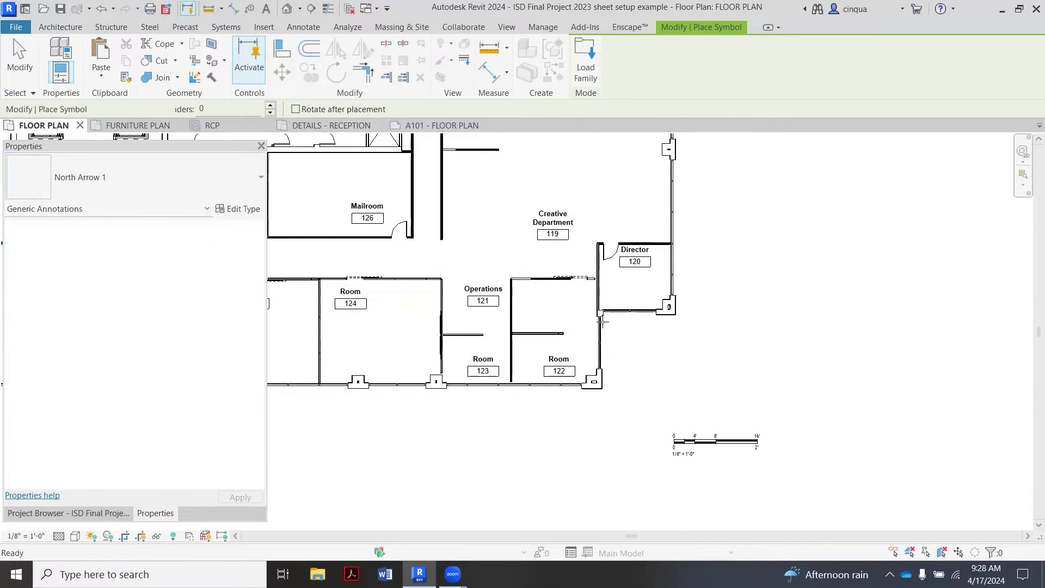
{"action": "left_click", "coordinate": [680, 409]}
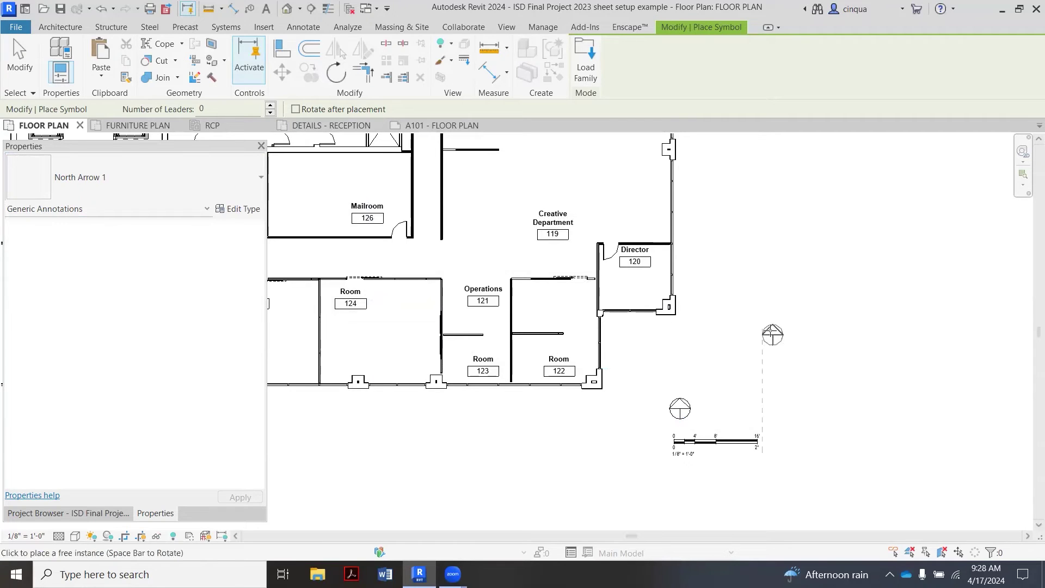
{"action": "scroll", "coordinate": [712, 361], "scroll_direction": "down", "scroll_amount": 4}
{"action": "key", "text": "Escape"}
{"action": "key", "text": "Escape"}
{"action": "scroll", "coordinate": [711, 363], "scroll_direction": "down", "scroll_amount": 2}
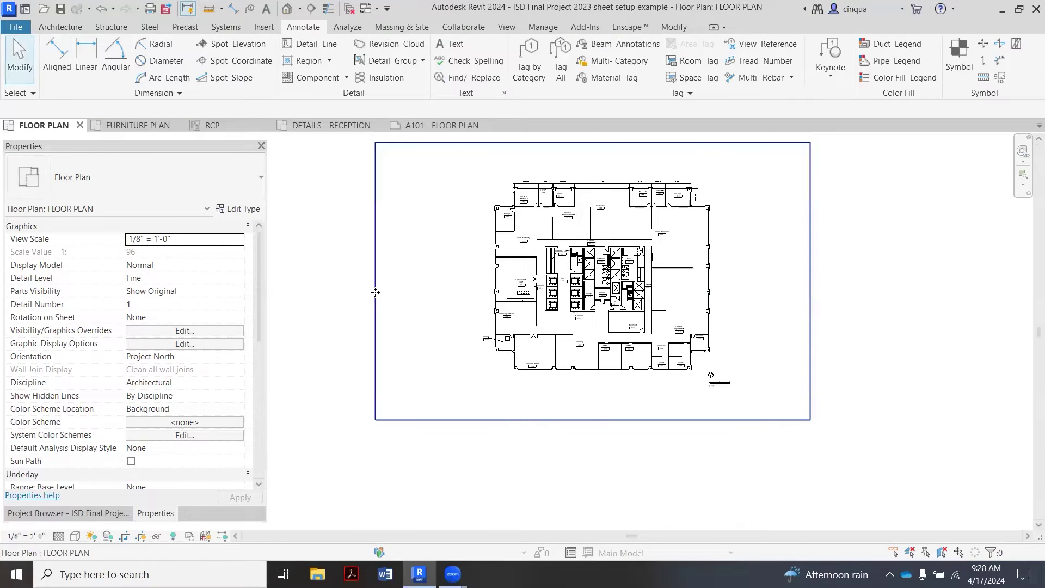
Pull the crop region's left, right and bottom edges in toward the plan, then hide its boundary.
{"action": "left_click_drag", "start_coordinate": [375, 292], "coordinate": [457, 285]}
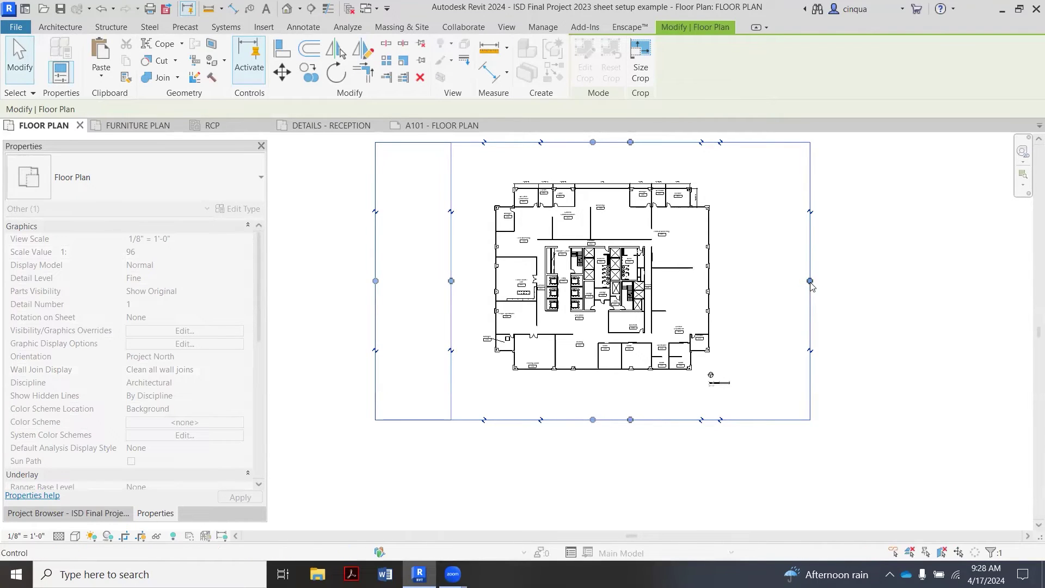
{"action": "left_click_drag", "start_coordinate": [809, 281], "coordinate": [716, 260]}
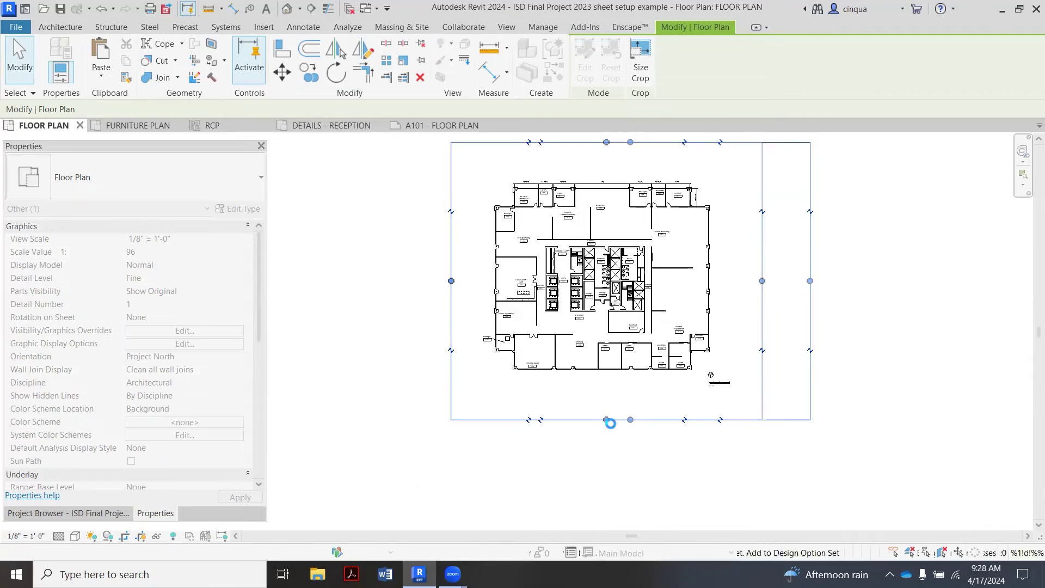
{"action": "left_click_drag", "start_coordinate": [605, 418], "coordinate": [573, 446]}
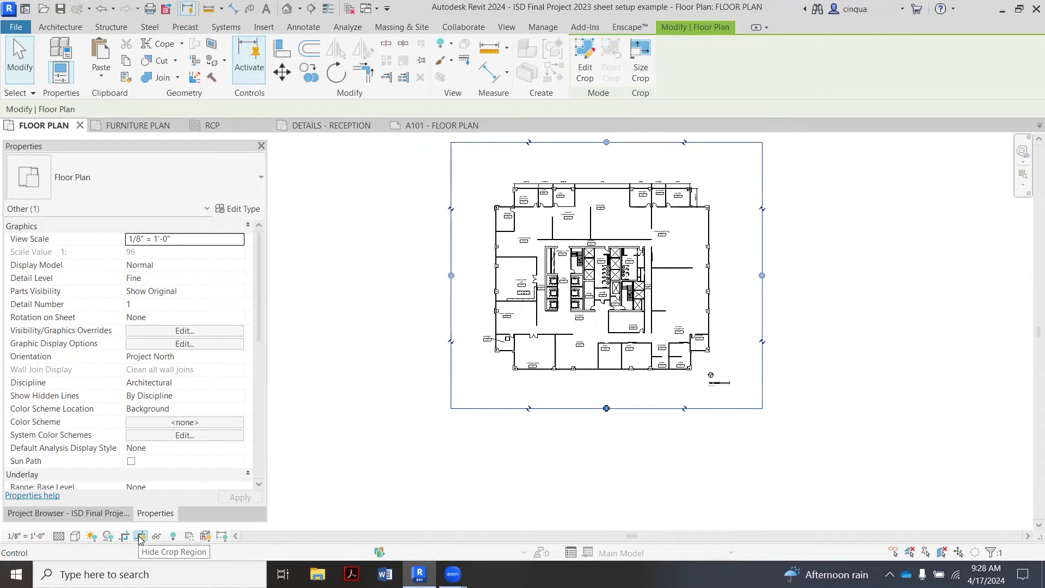
{"action": "left_click", "coordinate": [140, 537]}
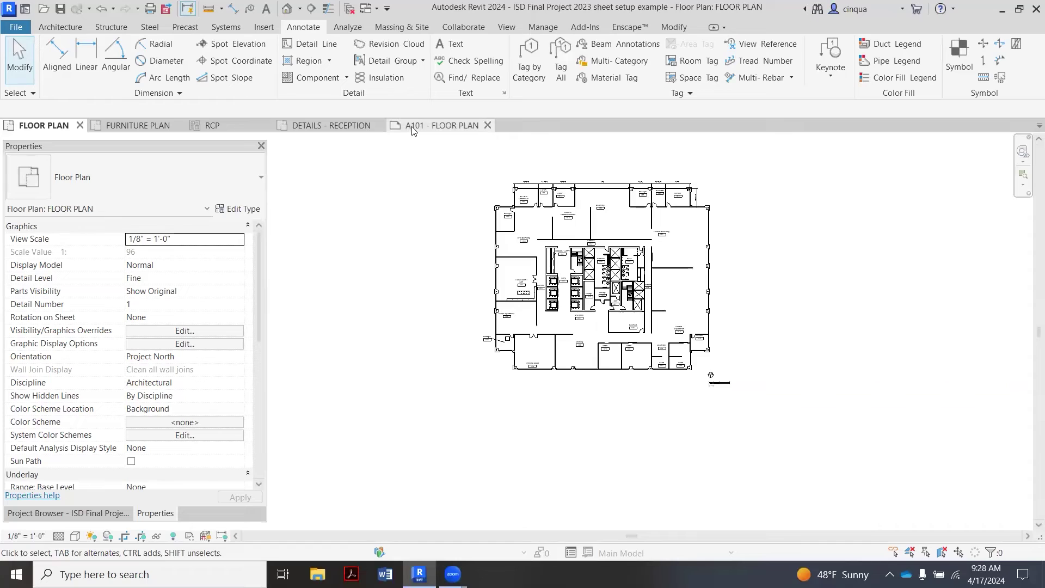
On sheet A101, nudge the floor plan viewport down slightly.
{"action": "left_click", "coordinate": [442, 125]}
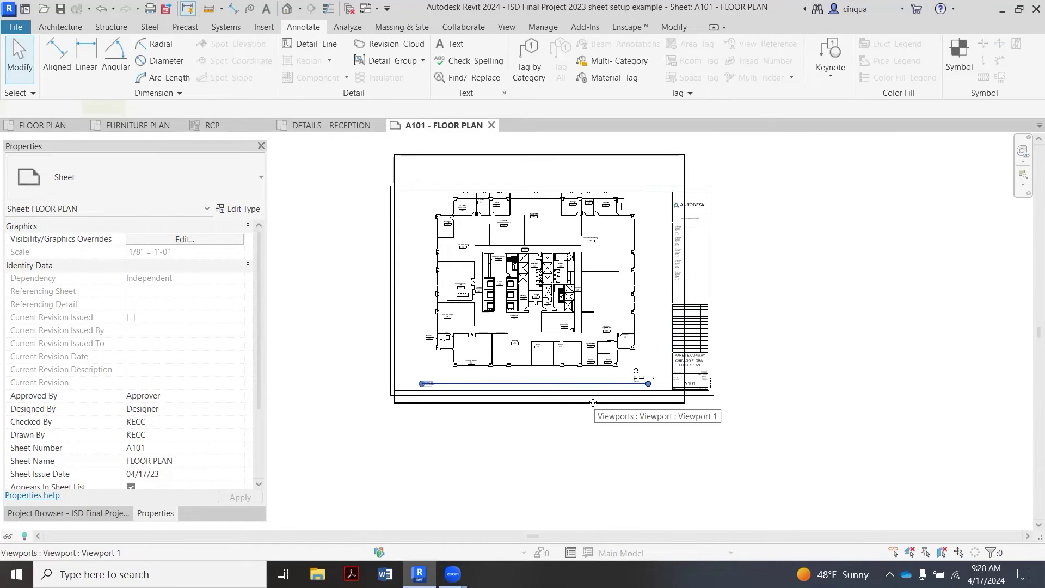
{"action": "left_click", "coordinate": [589, 403]}
{"action": "scroll", "coordinate": [560, 404], "scroll_direction": "up", "scroll_amount": 2}
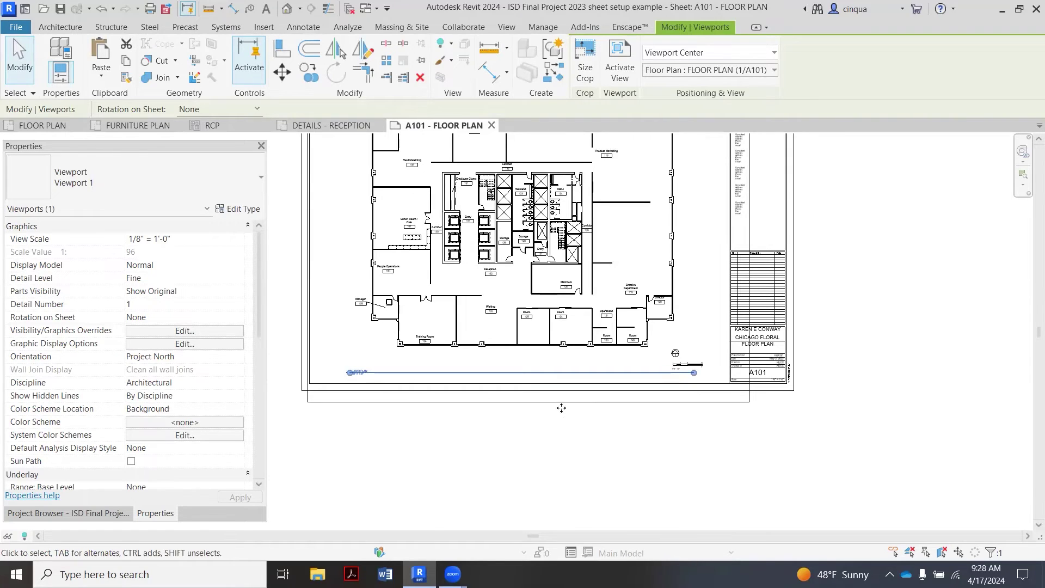
{"action": "key", "text": "Down"}
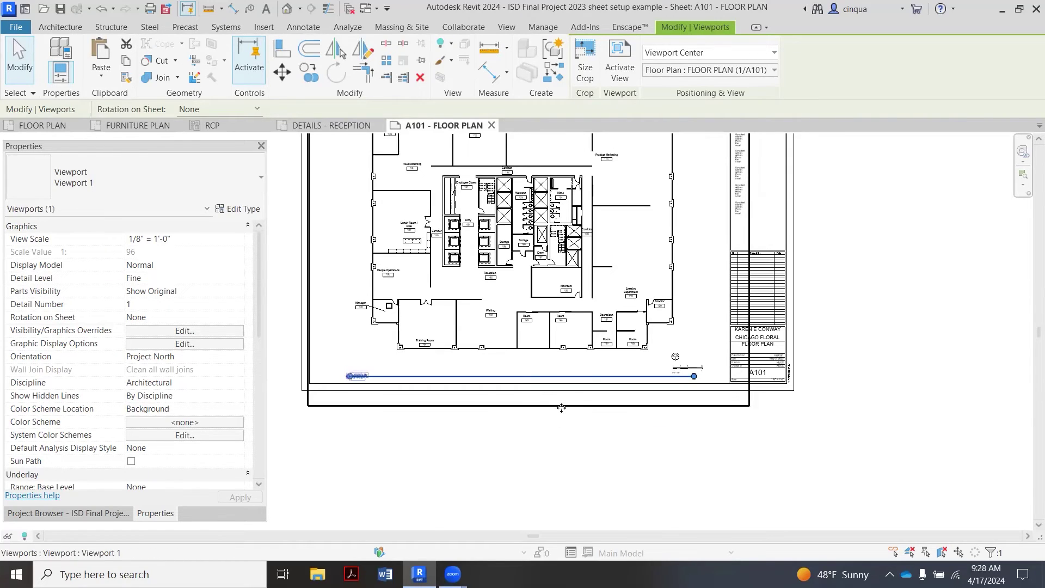
{"action": "key", "text": "Escape"}
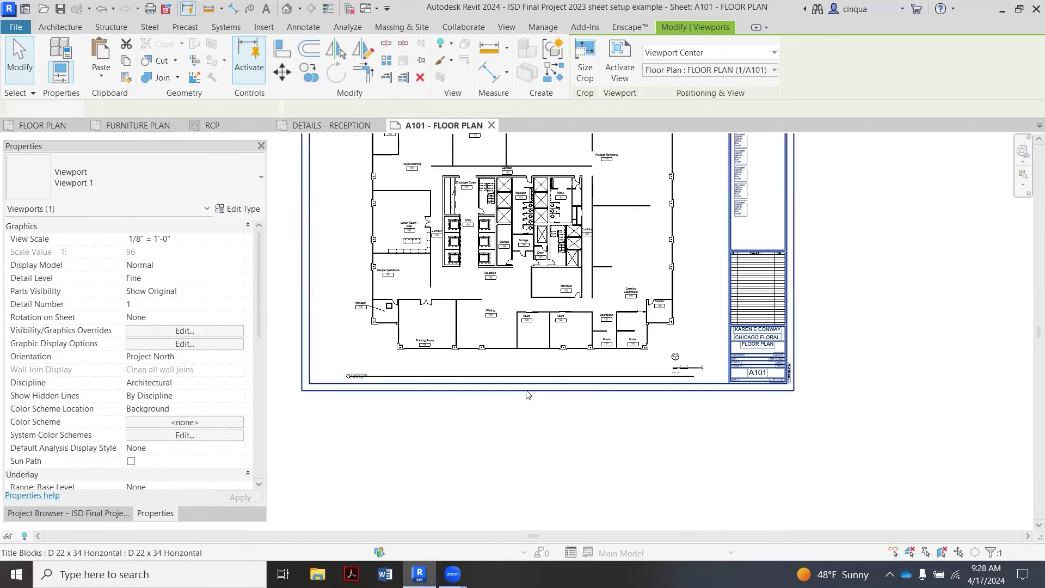
Shorten the floor plan viewport's title line.
{"action": "left_click", "coordinate": [390, 408]}
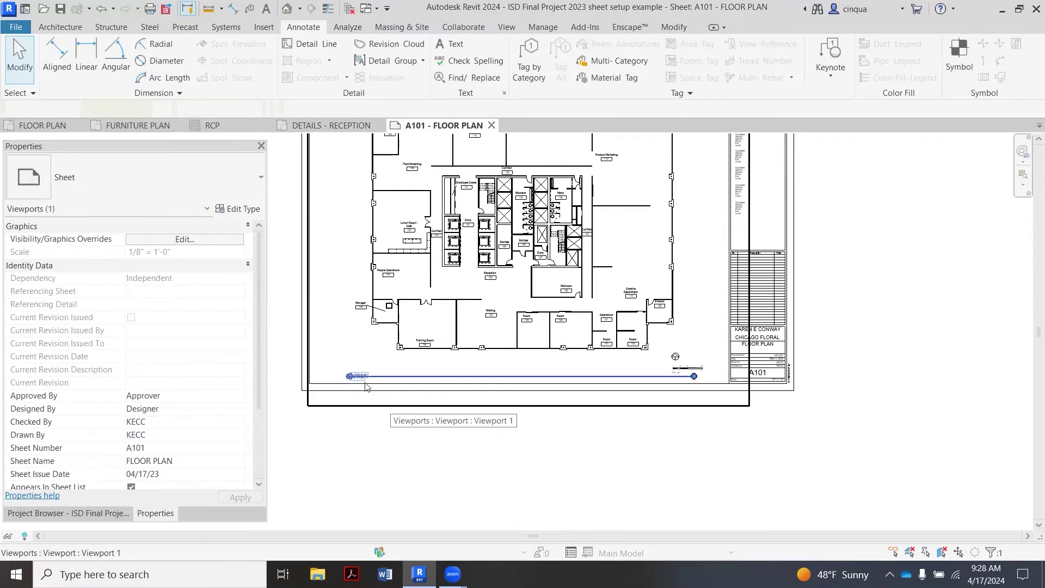
{"action": "scroll", "coordinate": [397, 419], "scroll_direction": "up", "scroll_amount": 2}
{"action": "scroll", "coordinate": [441, 433], "scroll_direction": "down", "scroll_amount": 1}
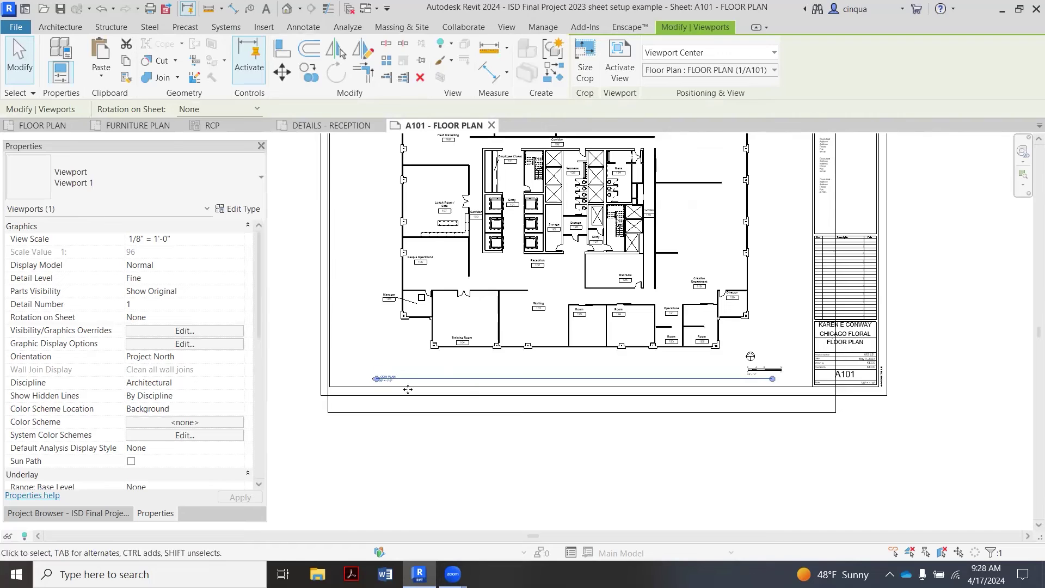
{"action": "scroll", "coordinate": [375, 382], "scroll_direction": "up", "scroll_amount": 1}
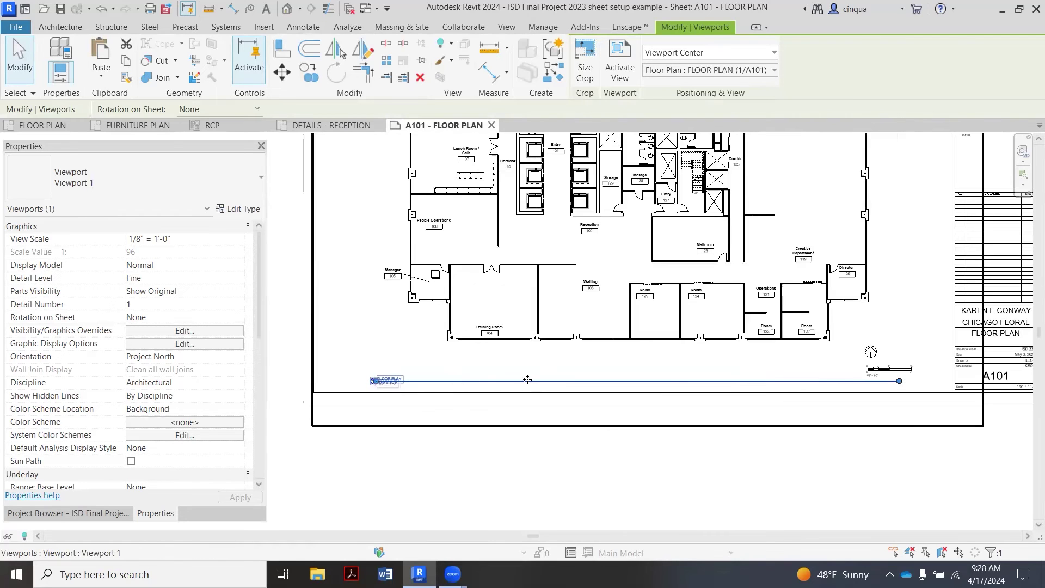
{"action": "scroll", "coordinate": [523, 382], "scroll_direction": "down", "scroll_amount": 1}
{"action": "scroll", "coordinate": [821, 382], "scroll_direction": "up", "scroll_amount": 2}
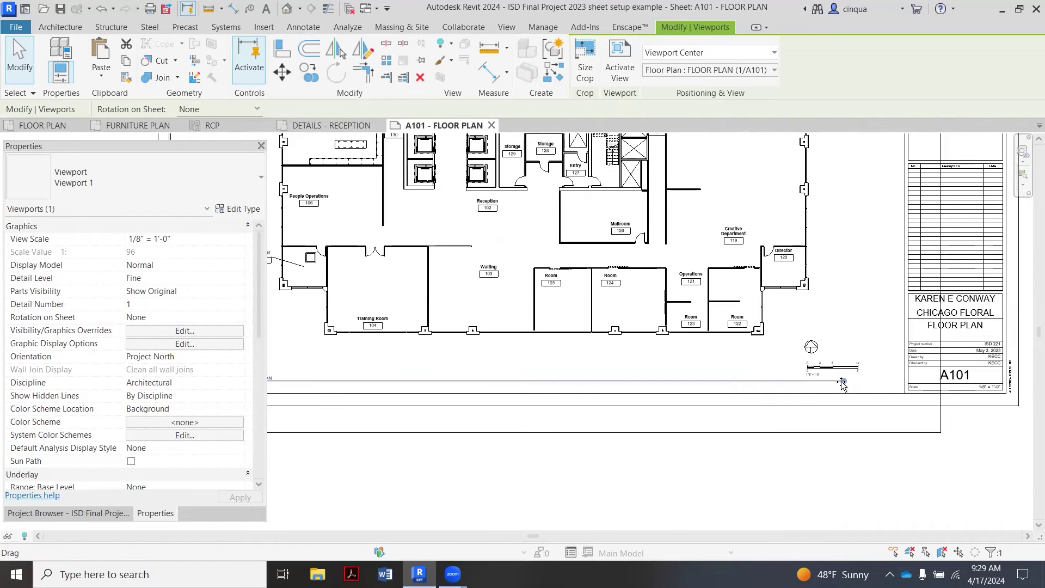
{"action": "left_click_drag", "start_coordinate": [841, 382], "coordinate": [789, 381]}
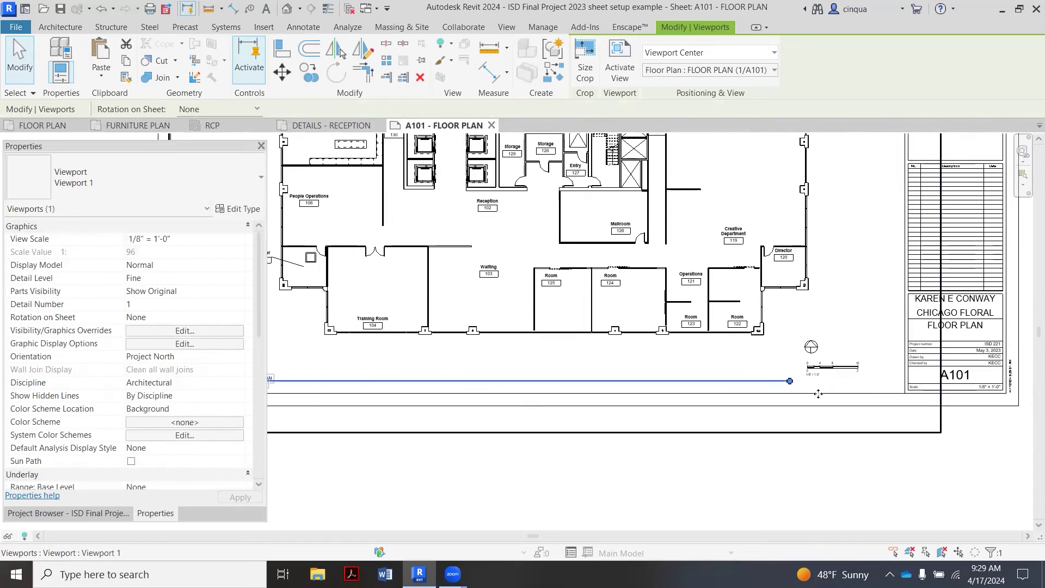
{"action": "scroll", "coordinate": [817, 393], "scroll_direction": "down", "scroll_amount": 1}
{"action": "scroll", "coordinate": [416, 382], "scroll_direction": "up", "scroll_amount": 1}
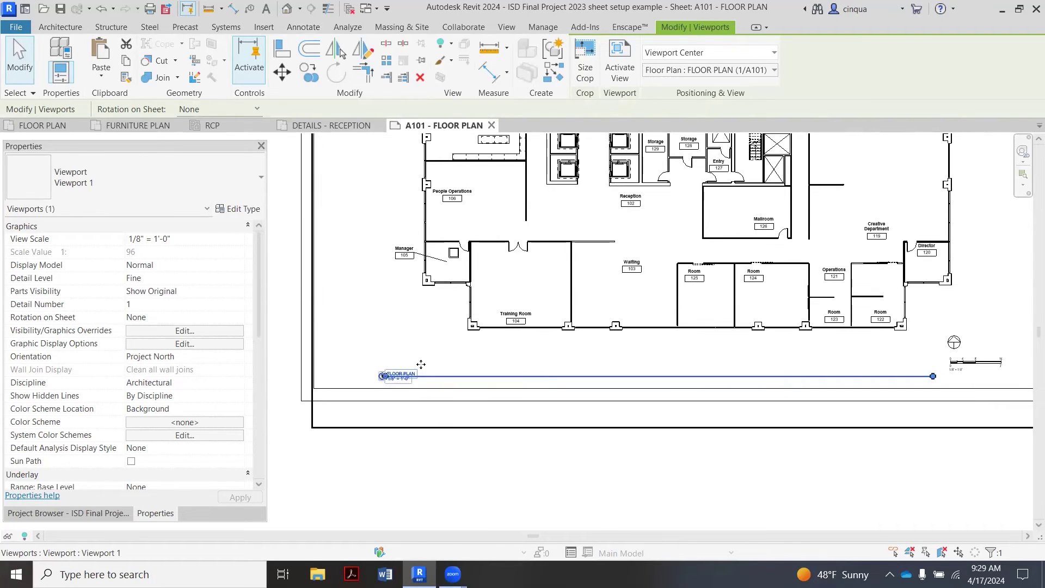
Shift the floor plan viewport left, then open the floor plan view from it.
{"action": "left_click_drag", "start_coordinate": [419, 362], "coordinate": [407, 381]}
{"action": "left_click", "coordinate": [572, 477]}
{"action": "scroll", "coordinate": [569, 452], "scroll_direction": "down", "scroll_amount": 2}
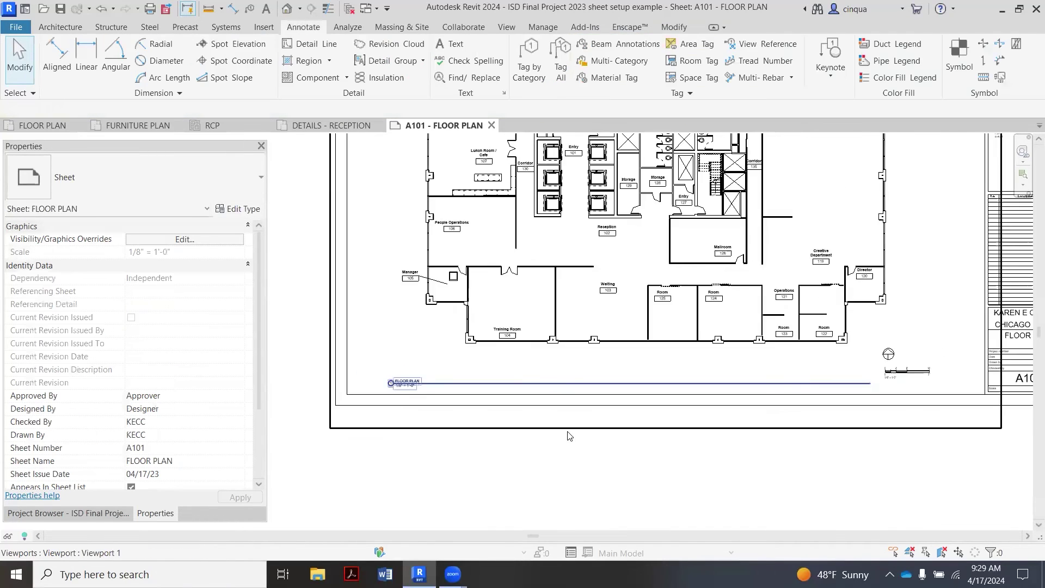
{"action": "scroll", "coordinate": [568, 435], "scroll_direction": "down", "scroll_amount": 2}
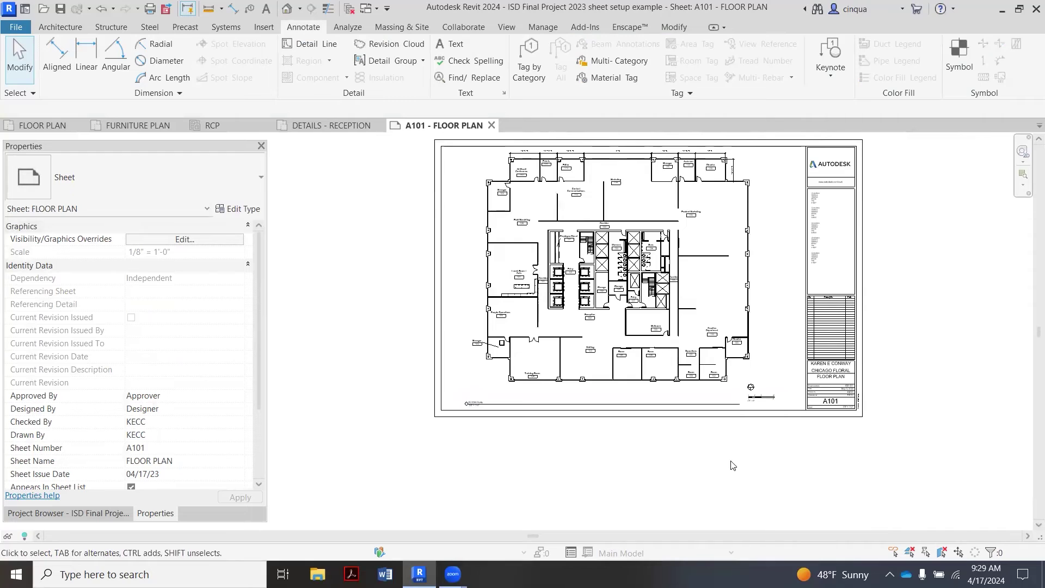
{"action": "scroll", "coordinate": [642, 449], "scroll_direction": "up", "scroll_amount": 1}
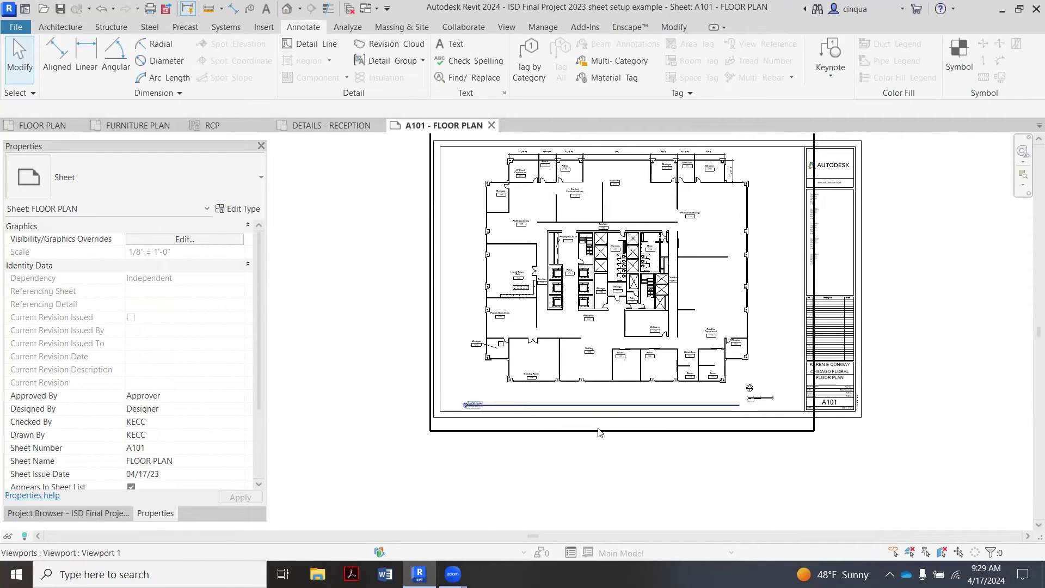
{"action": "double_click", "coordinate": [599, 433]}
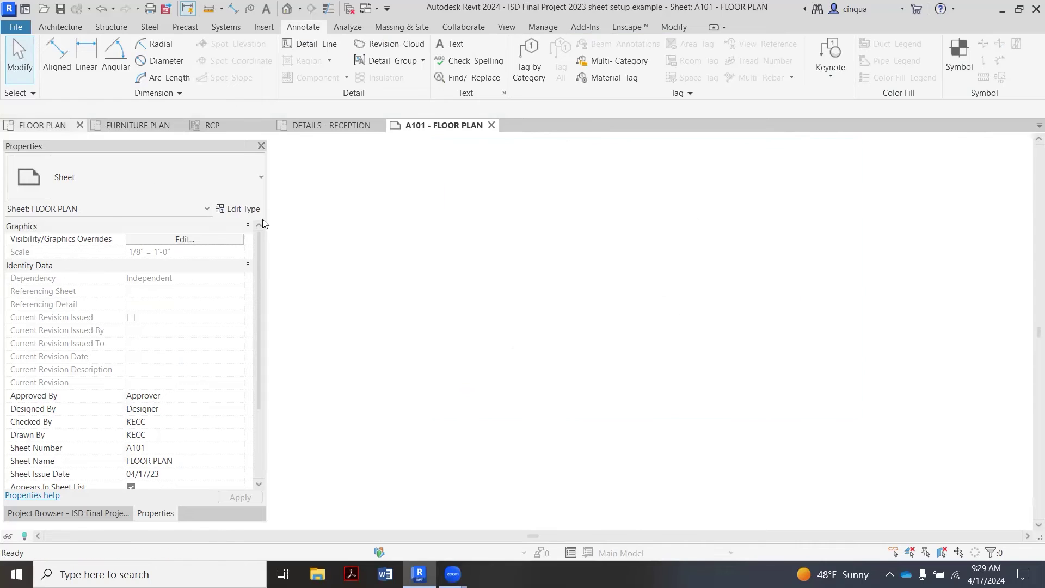
Paste the north arrow and 1/8" scale bar into the furniture plan and reflected ceiling plan.
{"action": "scroll", "coordinate": [708, 390], "scroll_direction": "up", "scroll_amount": 2}
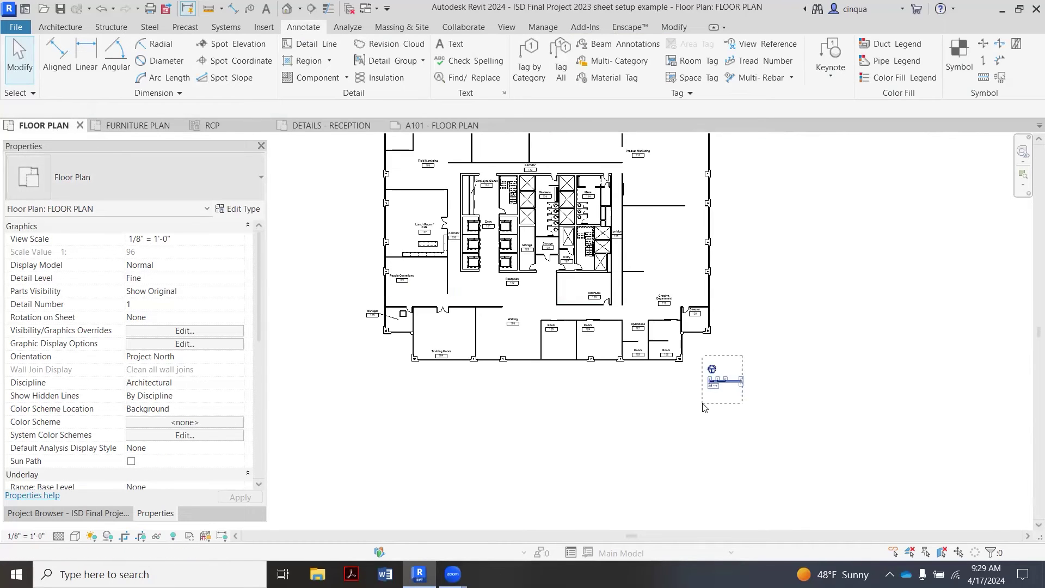
{"action": "left_click_drag", "start_coordinate": [702, 407], "coordinate": [704, 408]}
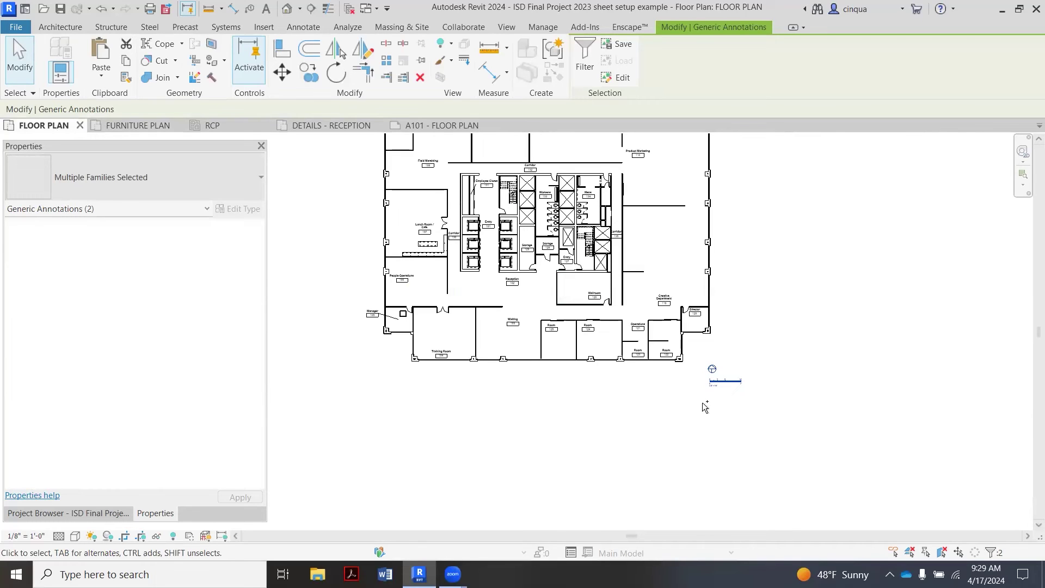
{"action": "left_click", "coordinate": [146, 124]}
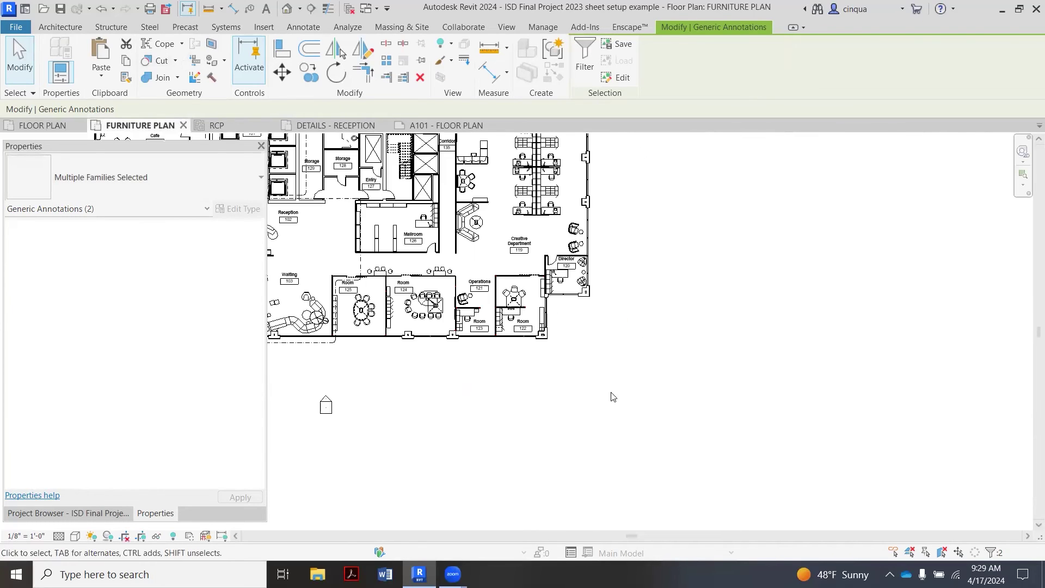
{"action": "key", "text": "ctrl+v"}
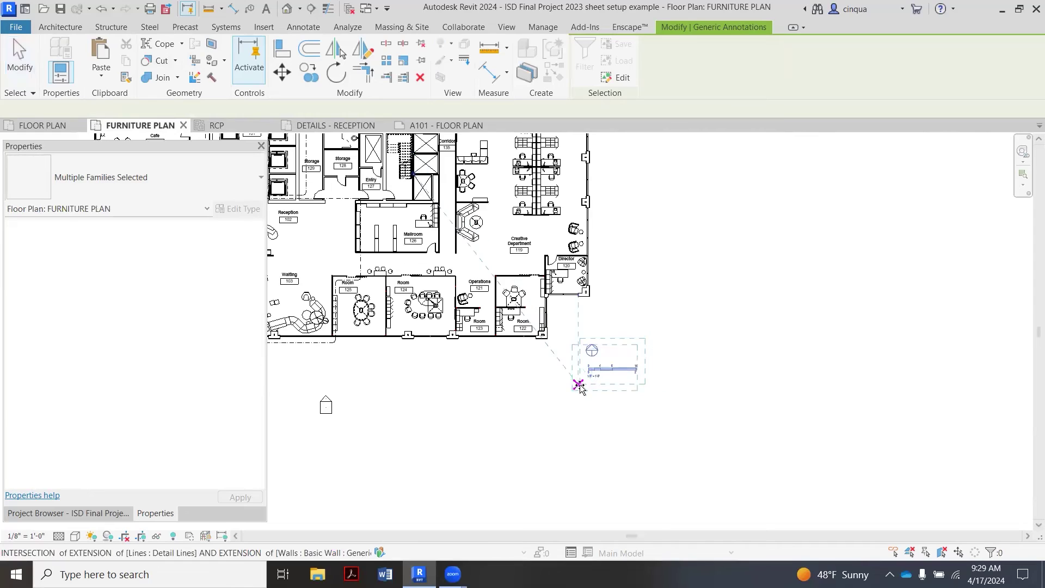
{"action": "left_click", "coordinate": [585, 379]}
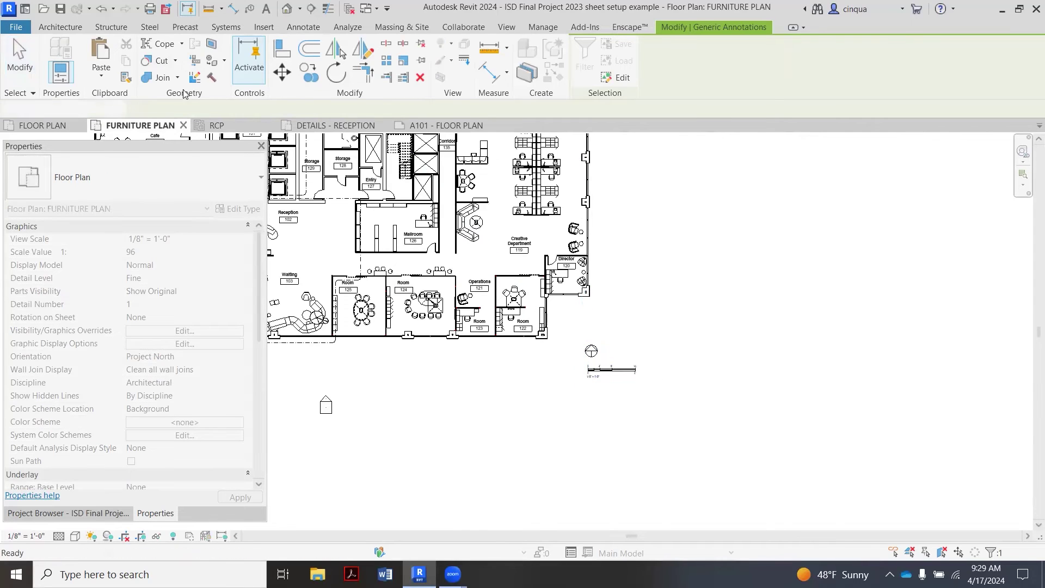
{"action": "key", "text": "ctrl+Tab"}
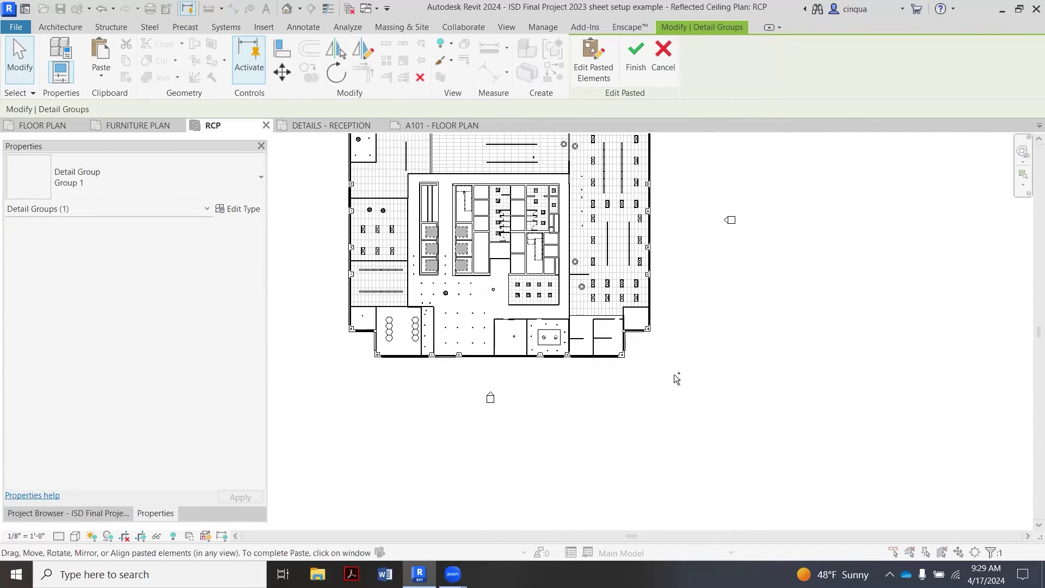
{"action": "key", "text": "Escape"}
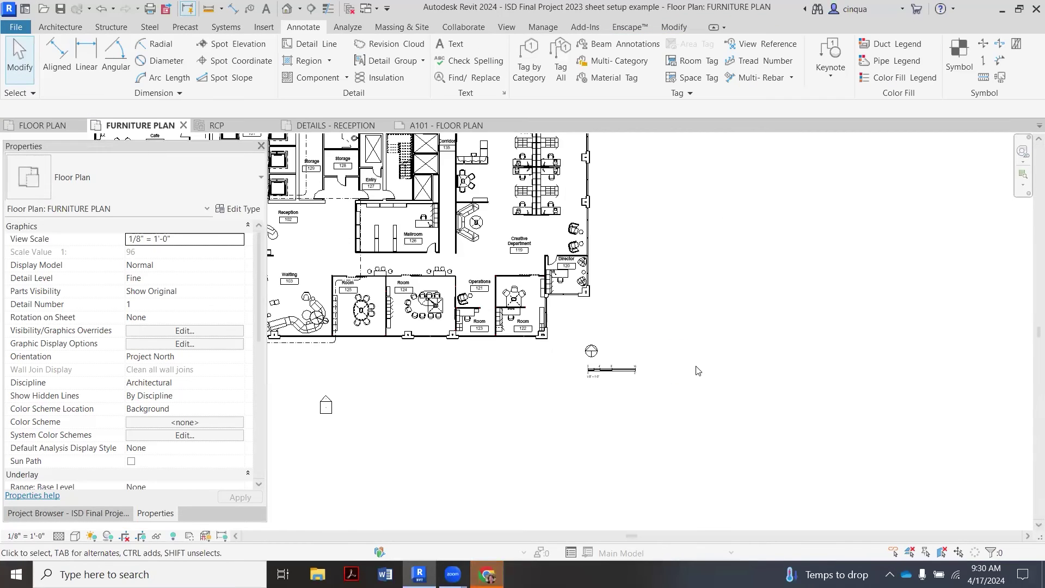
Hide the elevation markers category in the furniture plan view.
{"action": "scroll", "coordinate": [692, 388], "scroll_direction": "down", "scroll_amount": 5}
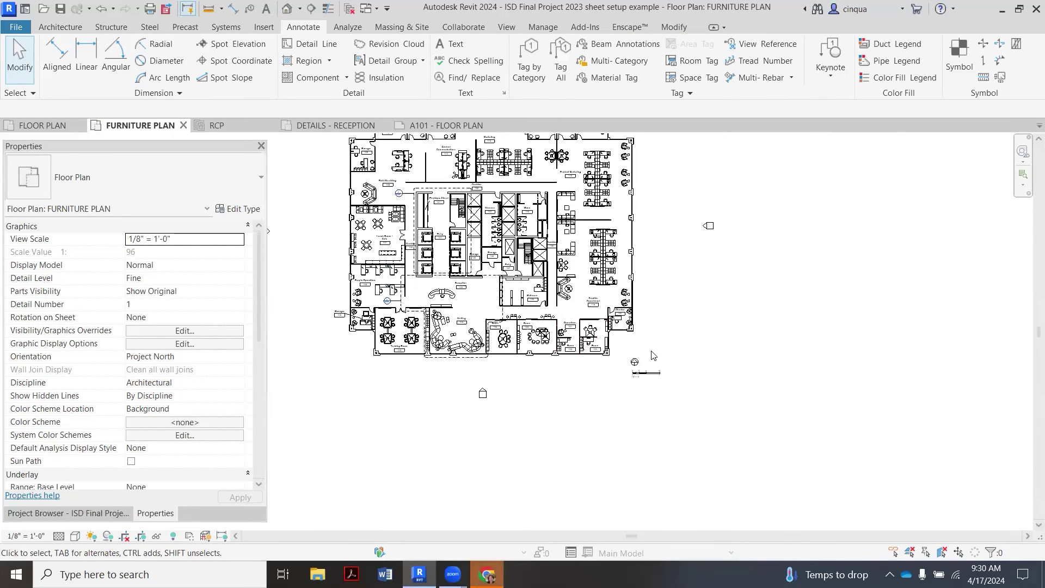
{"action": "scroll", "coordinate": [678, 264], "scroll_direction": "up", "scroll_amount": 1}
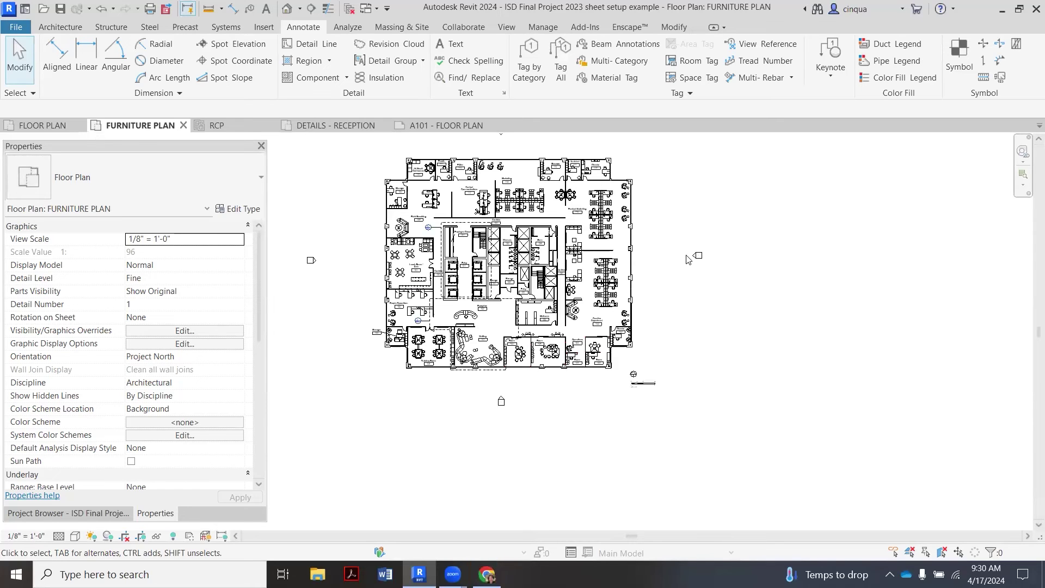
{"action": "scroll", "coordinate": [695, 254], "scroll_direction": "up", "scroll_amount": 1}
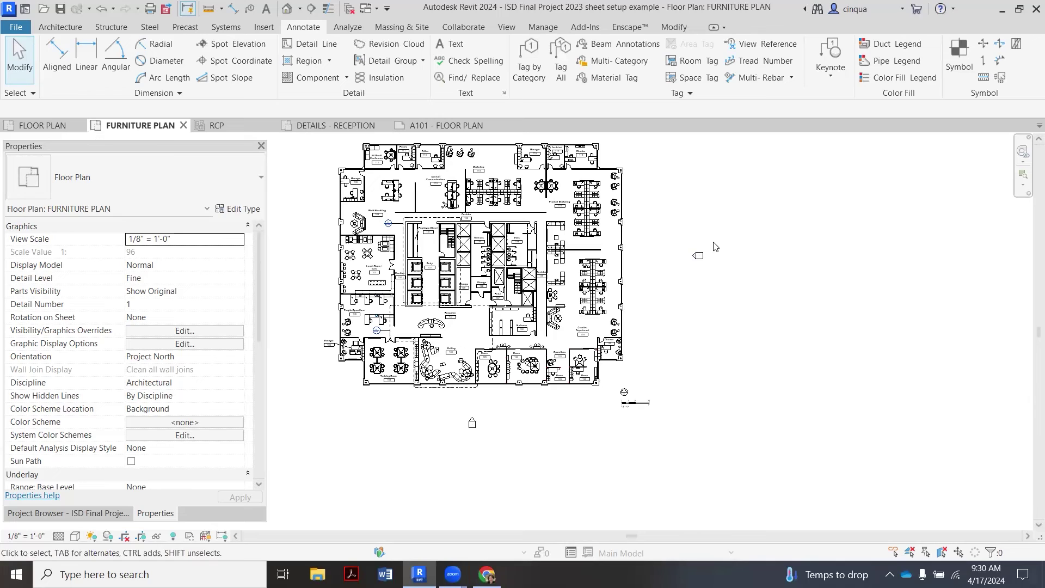
{"action": "left_click", "coordinate": [695, 255]}
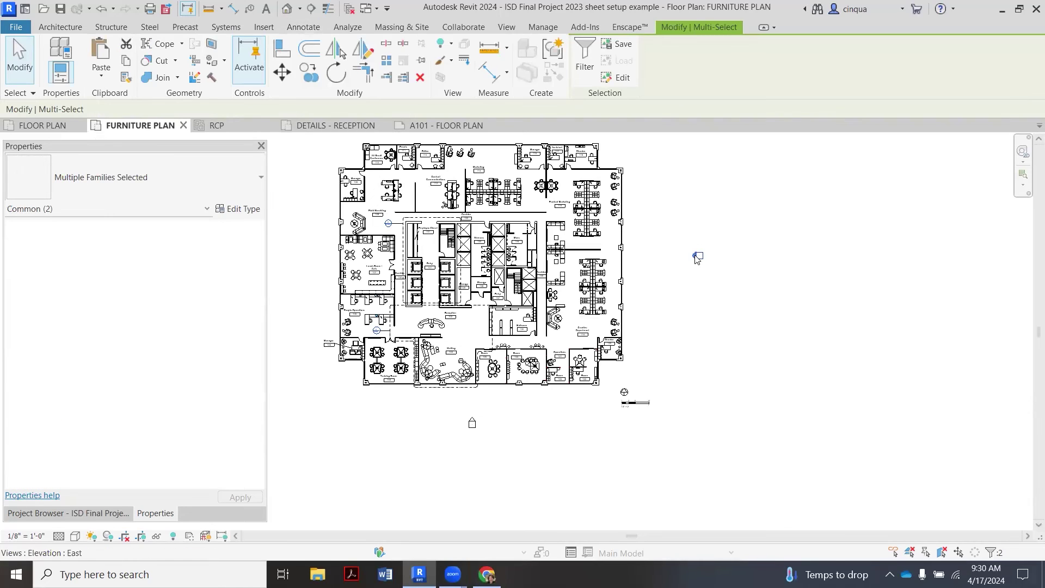
{"action": "right_click", "coordinate": [696, 255]}
{"action": "mouse_move", "coordinate": [772, 320]}
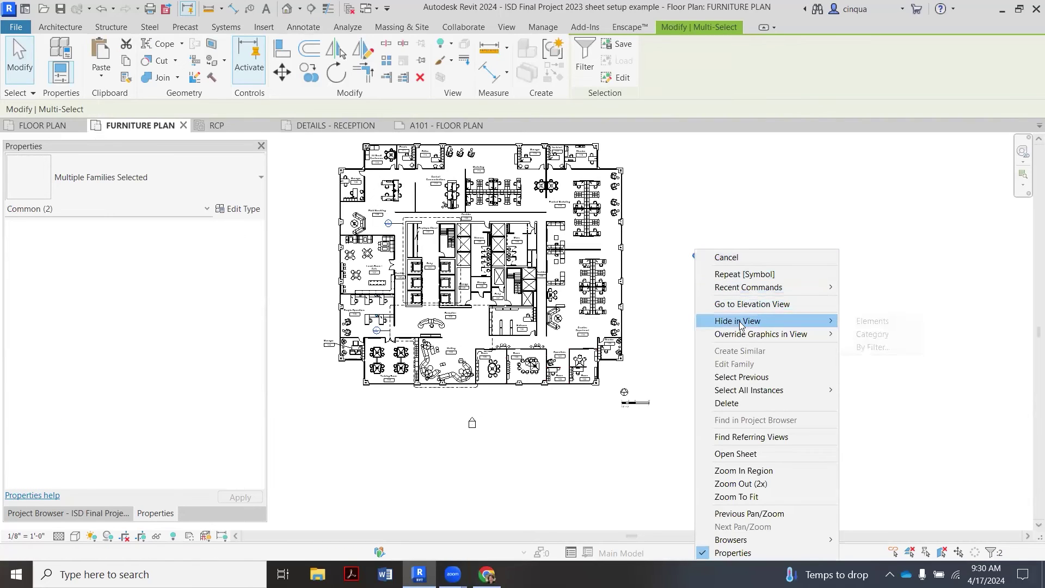
{"action": "left_click", "coordinate": [869, 335]}
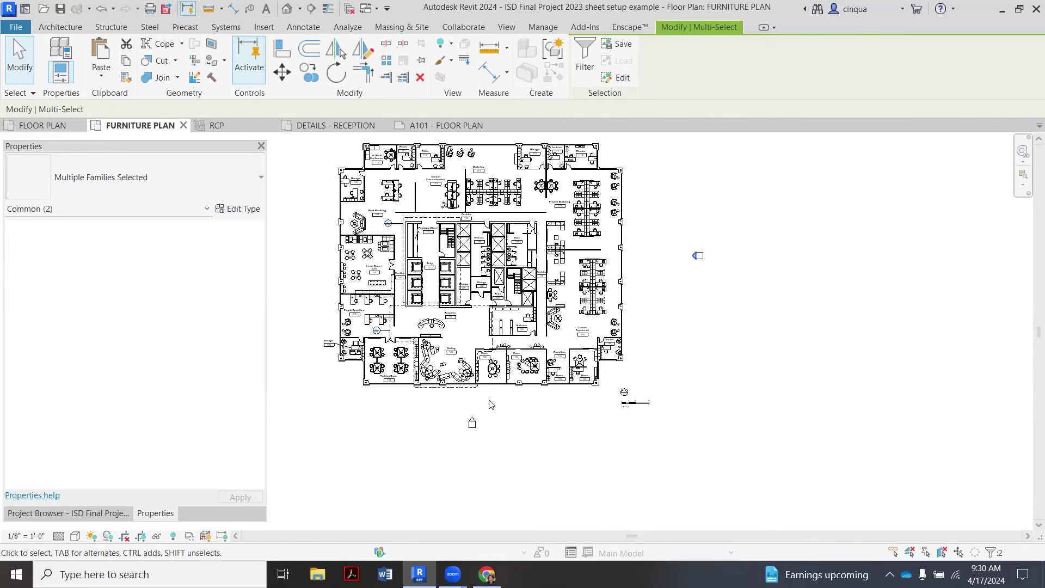
{"action": "left_click", "coordinate": [412, 477]}
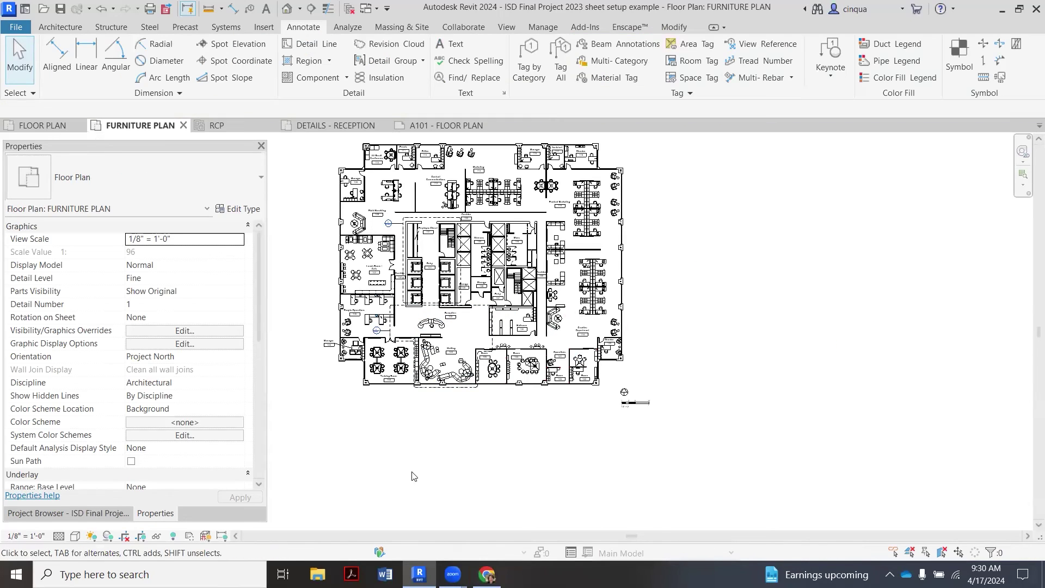
Show the furniture plan's crop region boundary, then hide it again.
{"action": "left_click", "coordinate": [141, 535]}
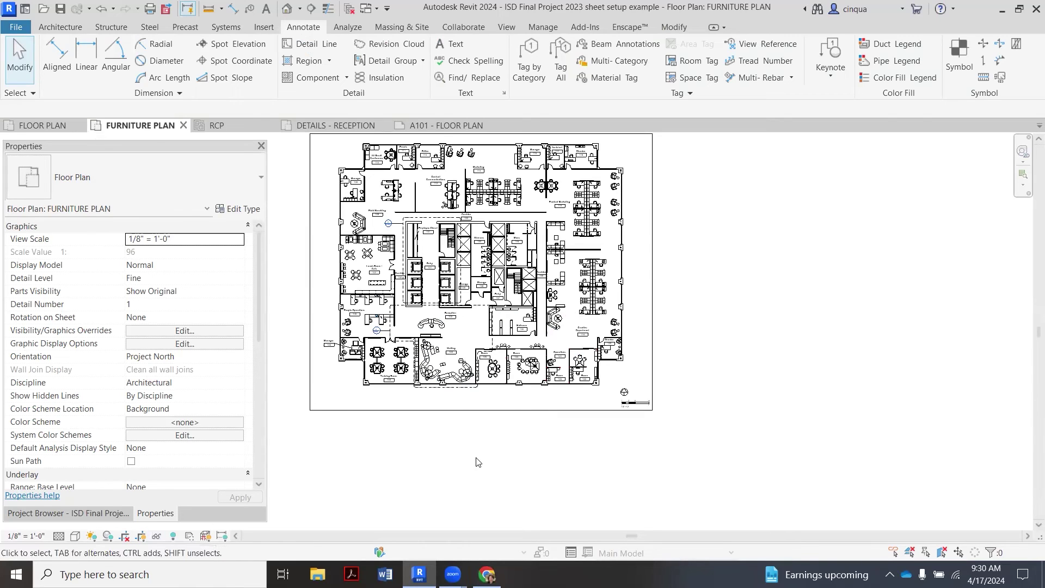
{"action": "scroll", "coordinate": [413, 470], "scroll_direction": "up", "scroll_amount": 1}
{"action": "scroll", "coordinate": [383, 478], "scroll_direction": "down", "scroll_amount": 1}
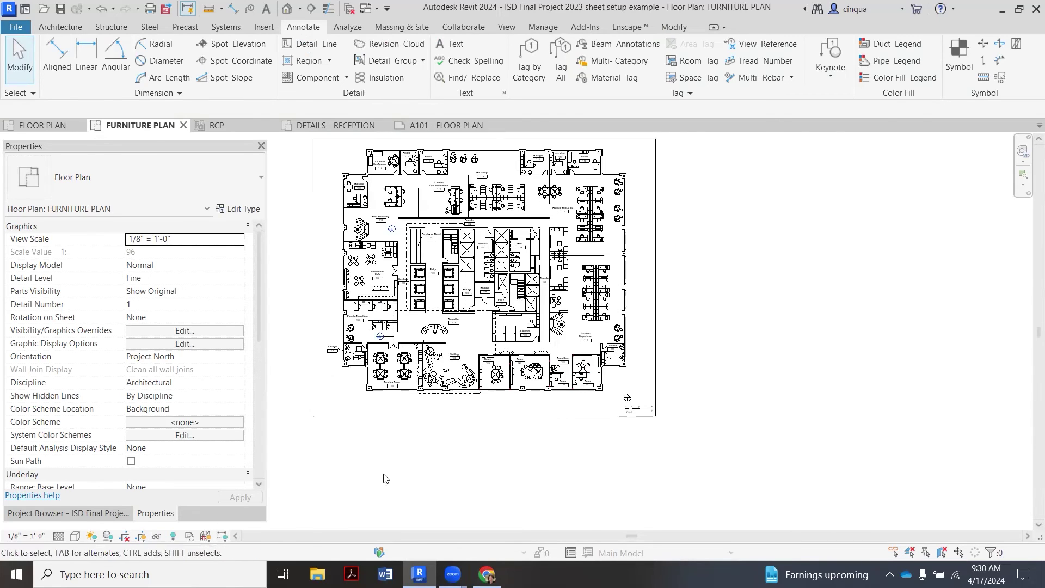
{"action": "left_click", "coordinate": [143, 537]}
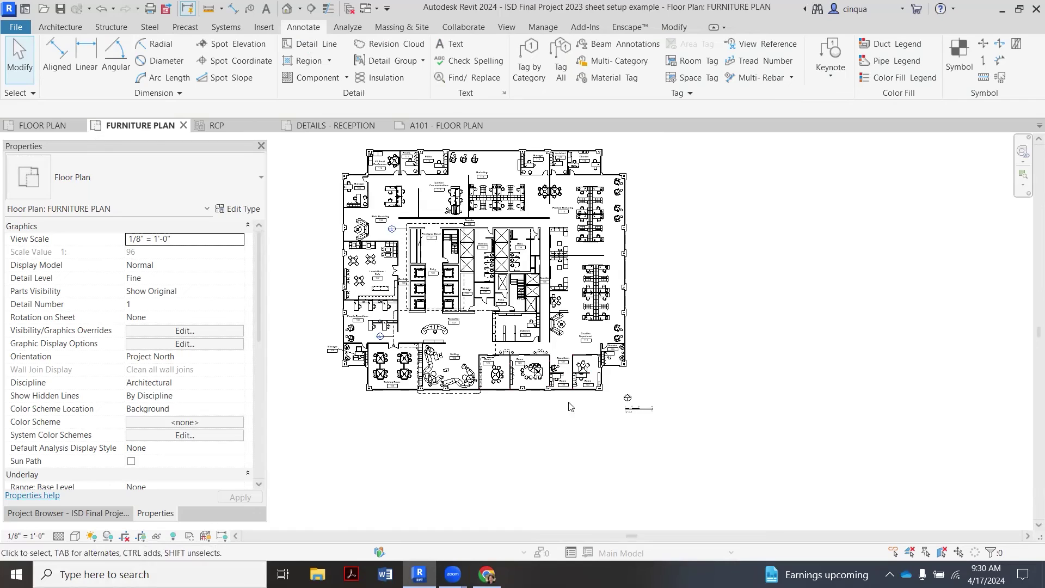
In the reflected ceiling plan, hide the elevation markers category.
{"action": "left_click", "coordinate": [245, 127]}
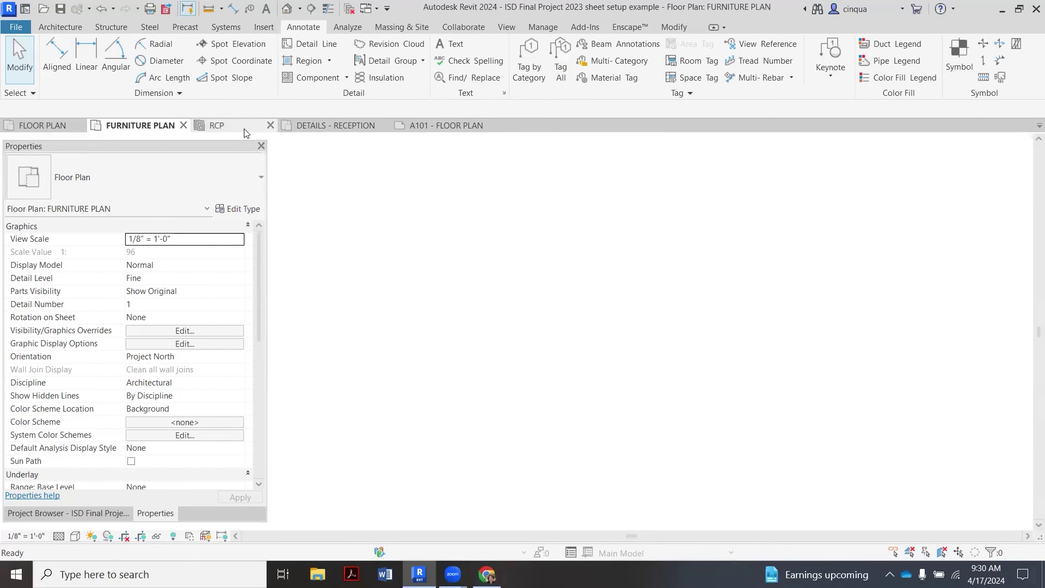
{"action": "scroll", "coordinate": [613, 416], "scroll_direction": "down", "scroll_amount": 1}
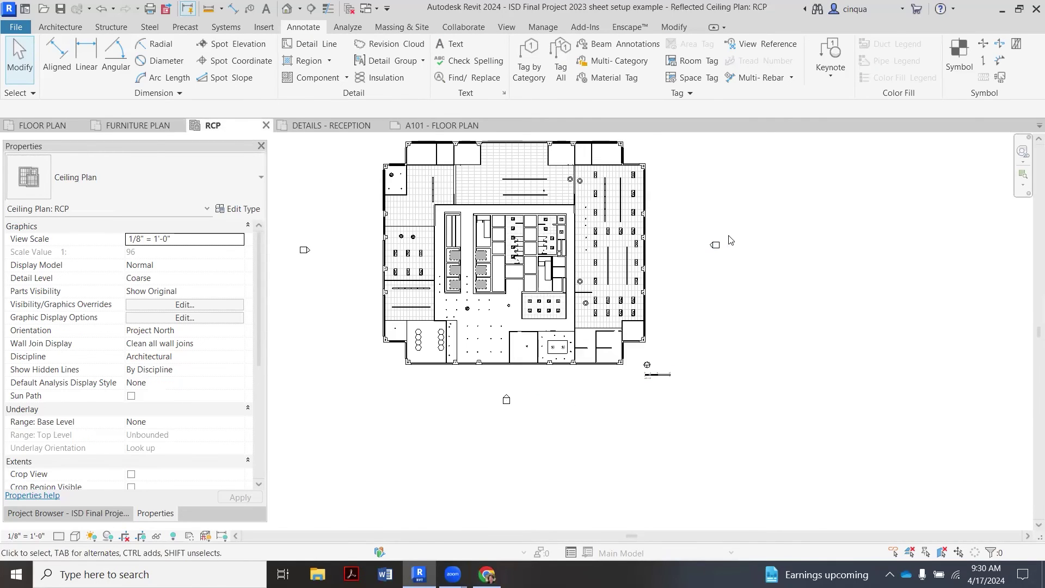
{"action": "left_click", "coordinate": [712, 244]}
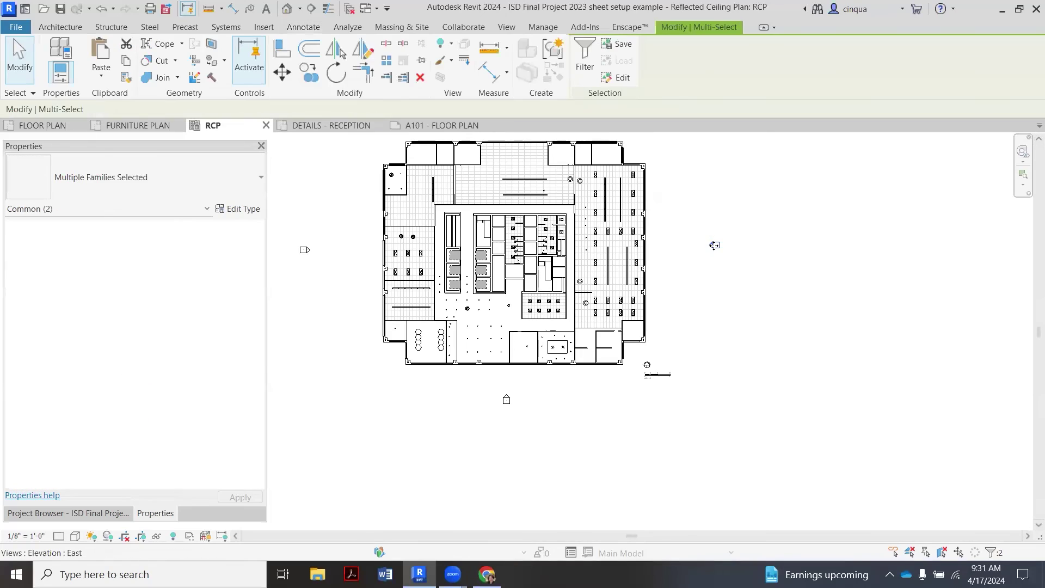
{"action": "right_click", "coordinate": [714, 249]}
{"action": "mouse_move", "coordinate": [801, 321]}
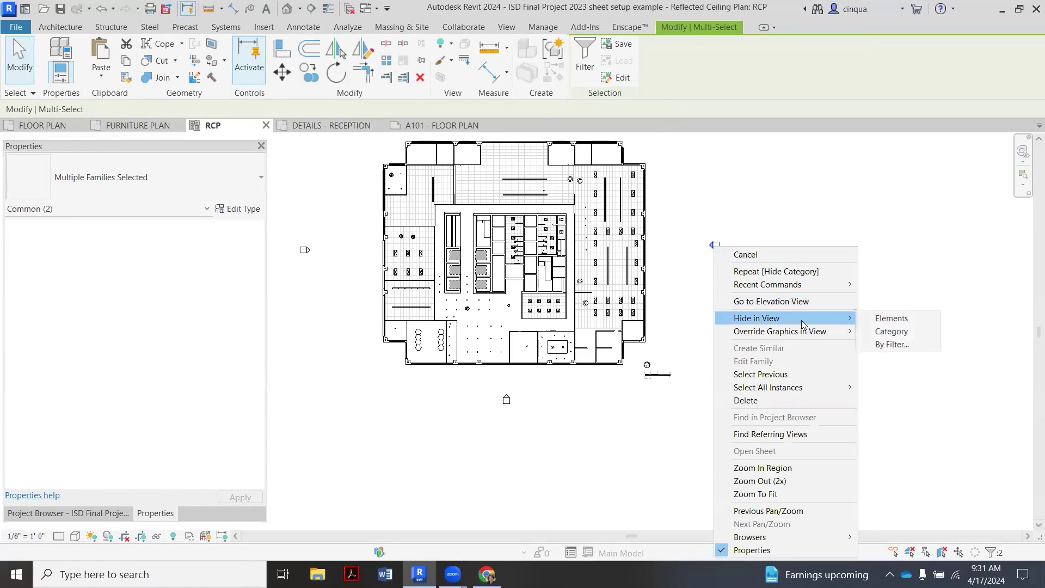
{"action": "left_click", "coordinate": [871, 330]}
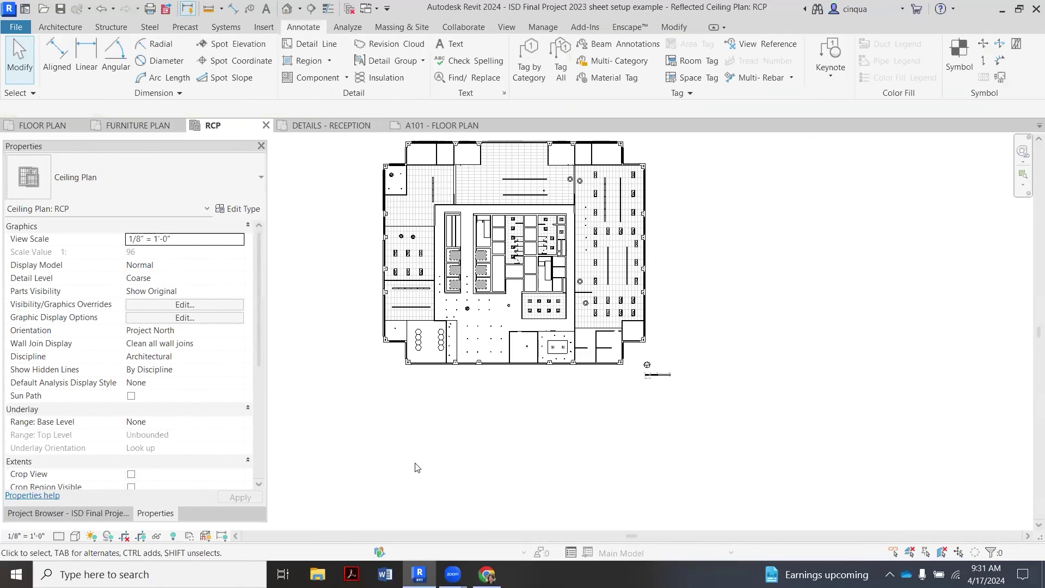
Widen the ceiling plan's crop region rightward to include the scale bar, then hide its boundary.
{"action": "left_click", "coordinate": [143, 538]}
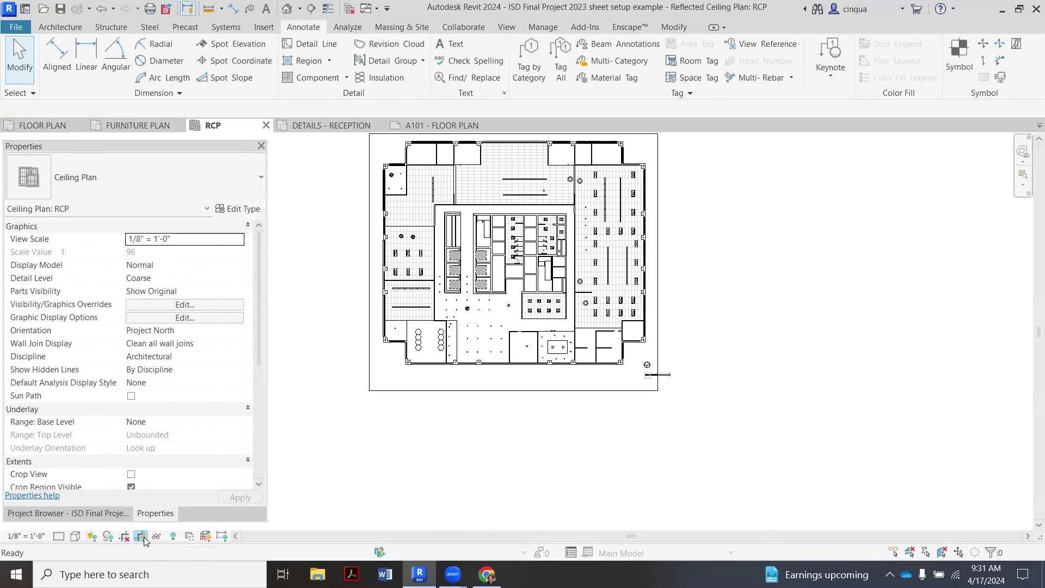
{"action": "left_click", "coordinate": [657, 272]}
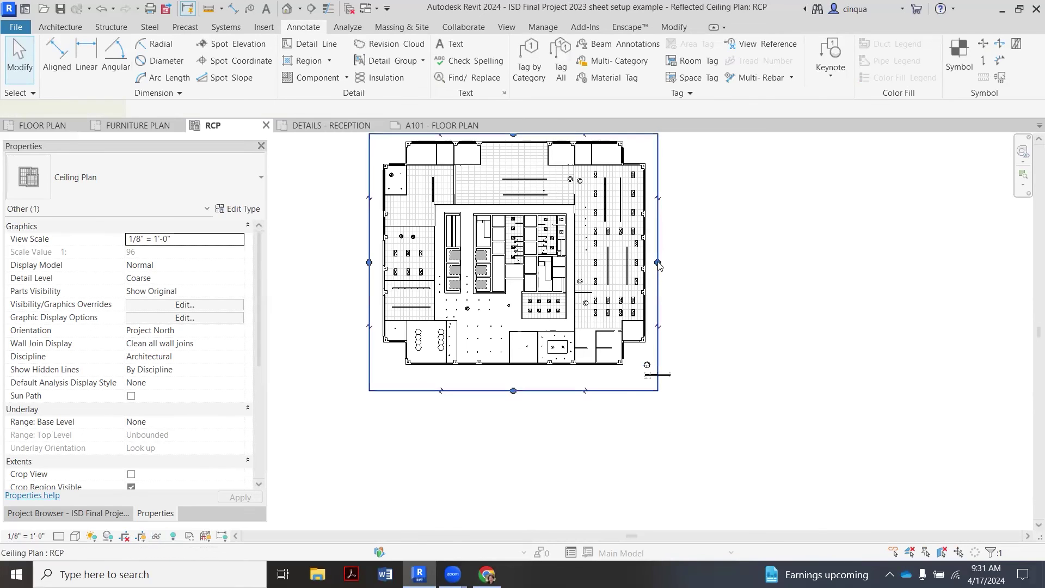
{"action": "left_click_drag", "start_coordinate": [657, 262], "coordinate": [679, 262]}
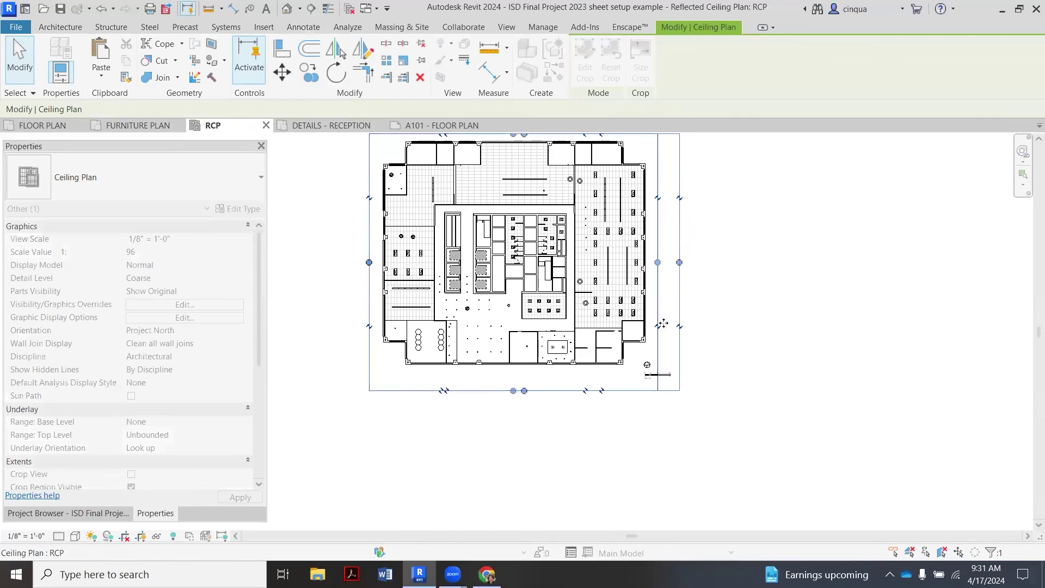
{"action": "left_click", "coordinate": [570, 432]}
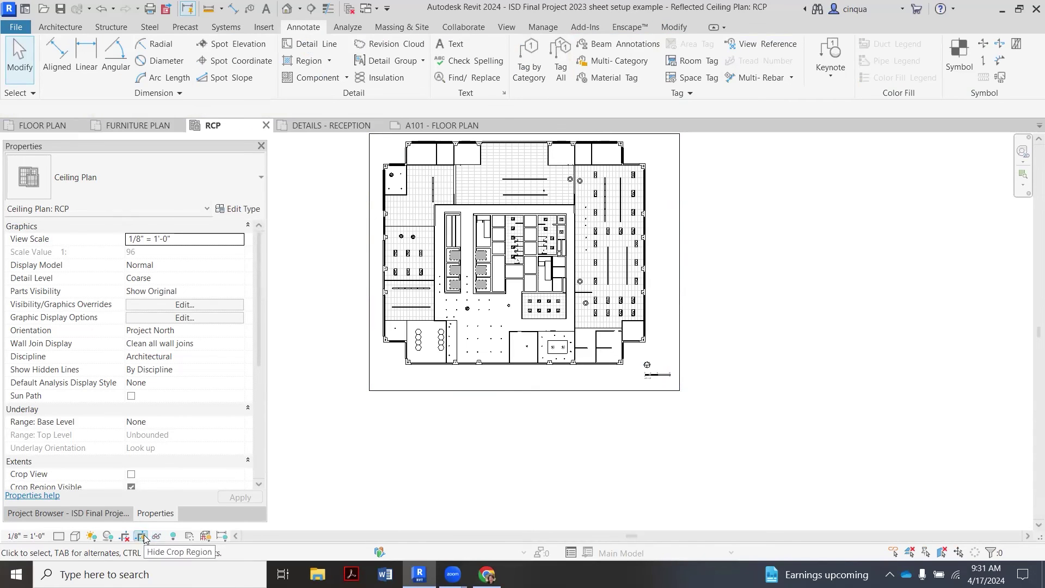
{"action": "left_click", "coordinate": [141, 536]}
{"action": "scroll", "coordinate": [478, 439], "scroll_direction": "down", "scroll_amount": 1}
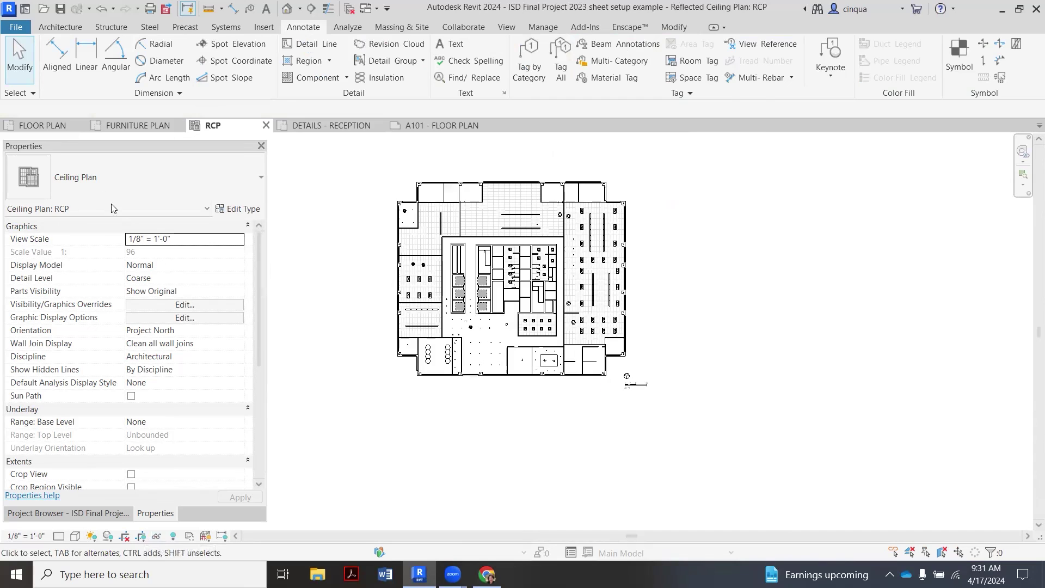
Check the floor, furniture and ceiling plans in turn, ending on the floor plan.
{"action": "left_click", "coordinate": [38, 125]}
{"action": "left_click", "coordinate": [142, 127]}
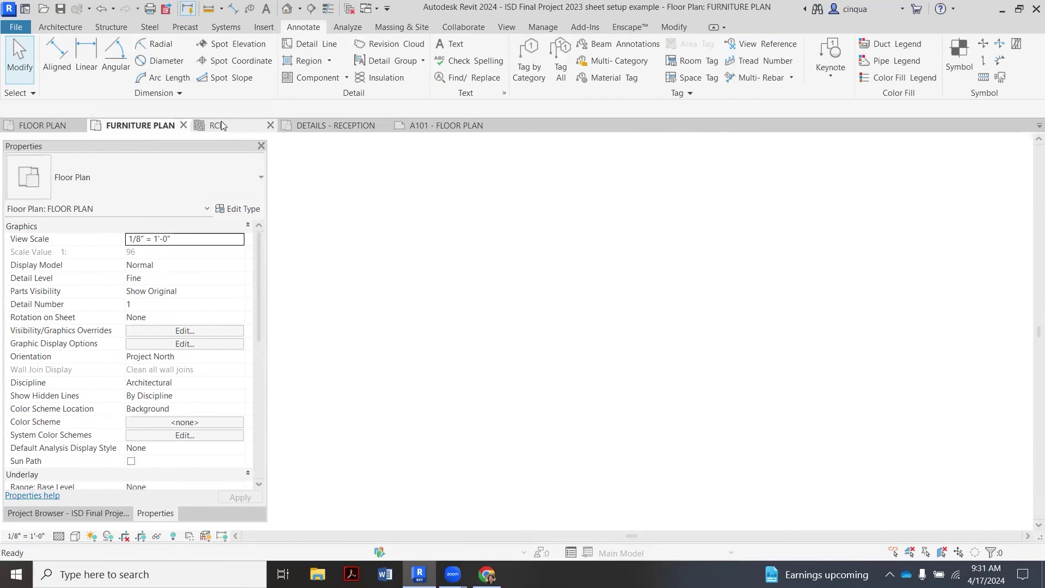
{"action": "left_click", "coordinate": [221, 122]}
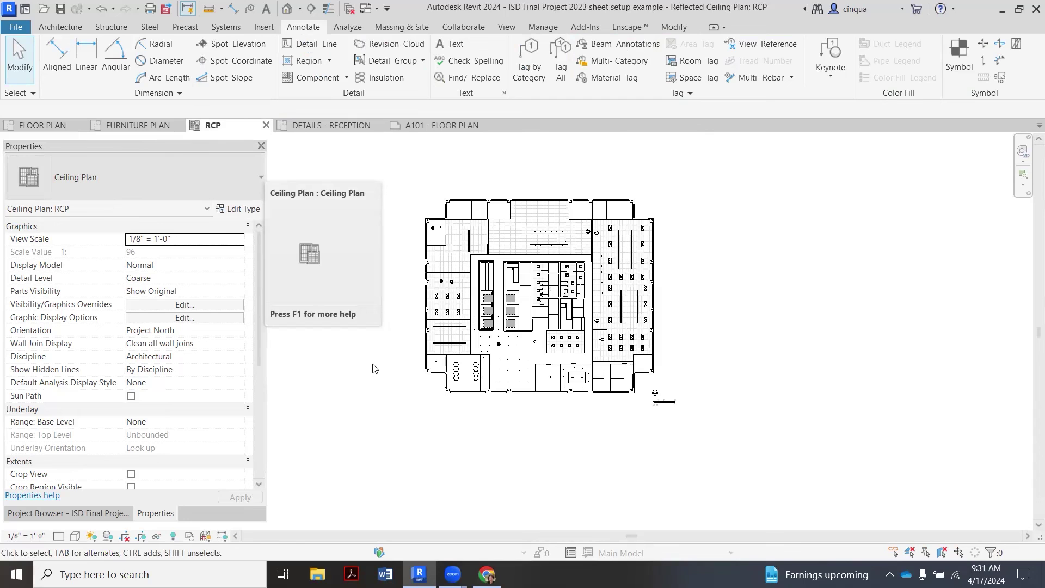
{"action": "left_click", "coordinate": [43, 126]}
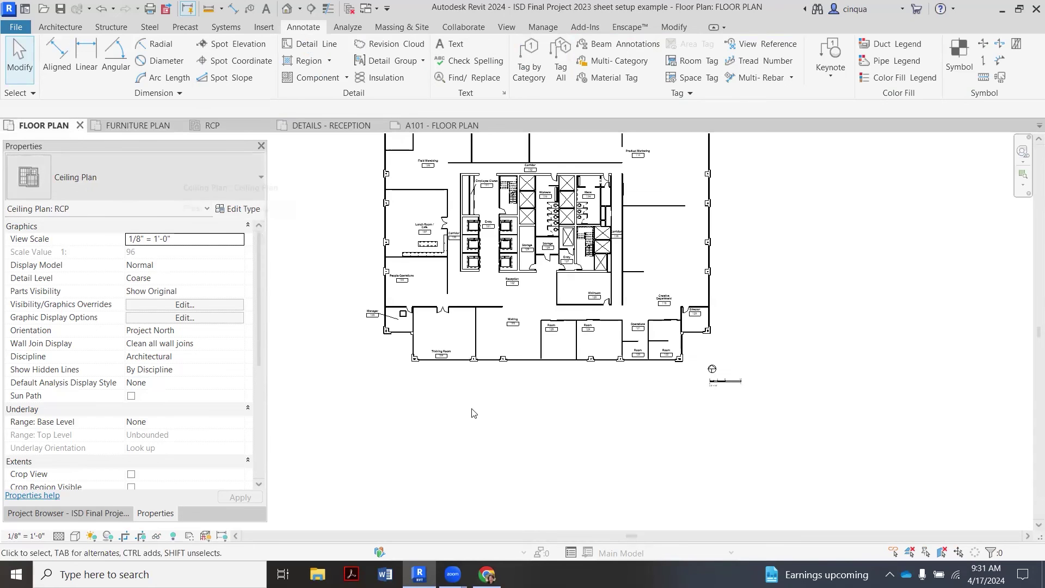